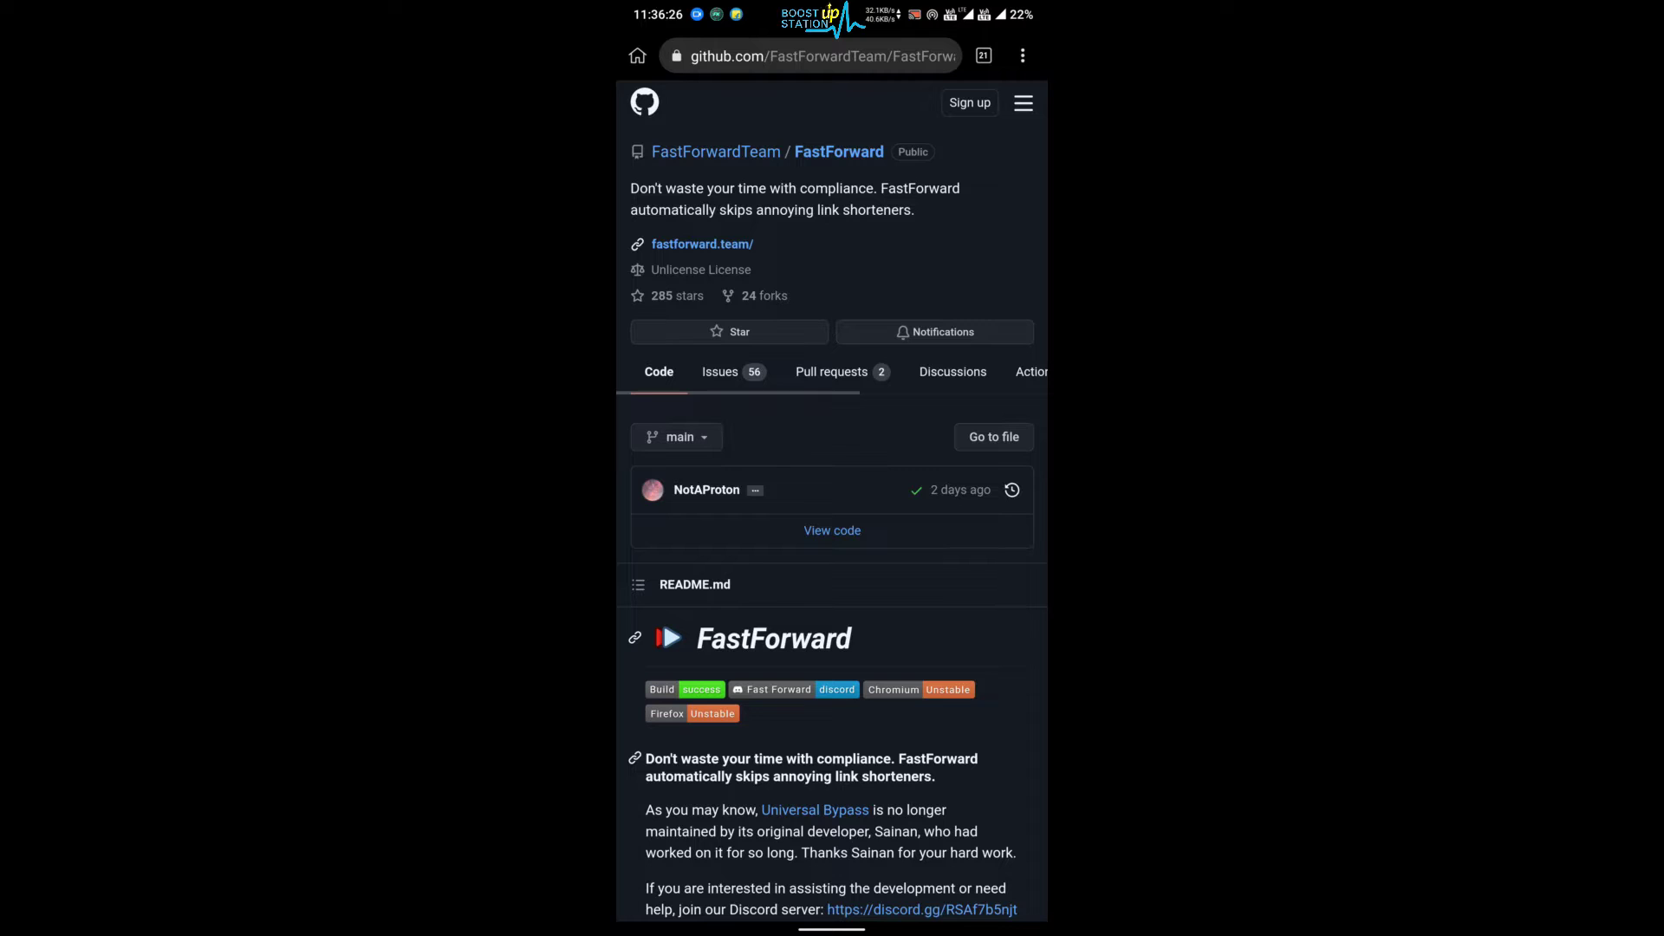
pyautogui.scroll(-1, 832, 521)
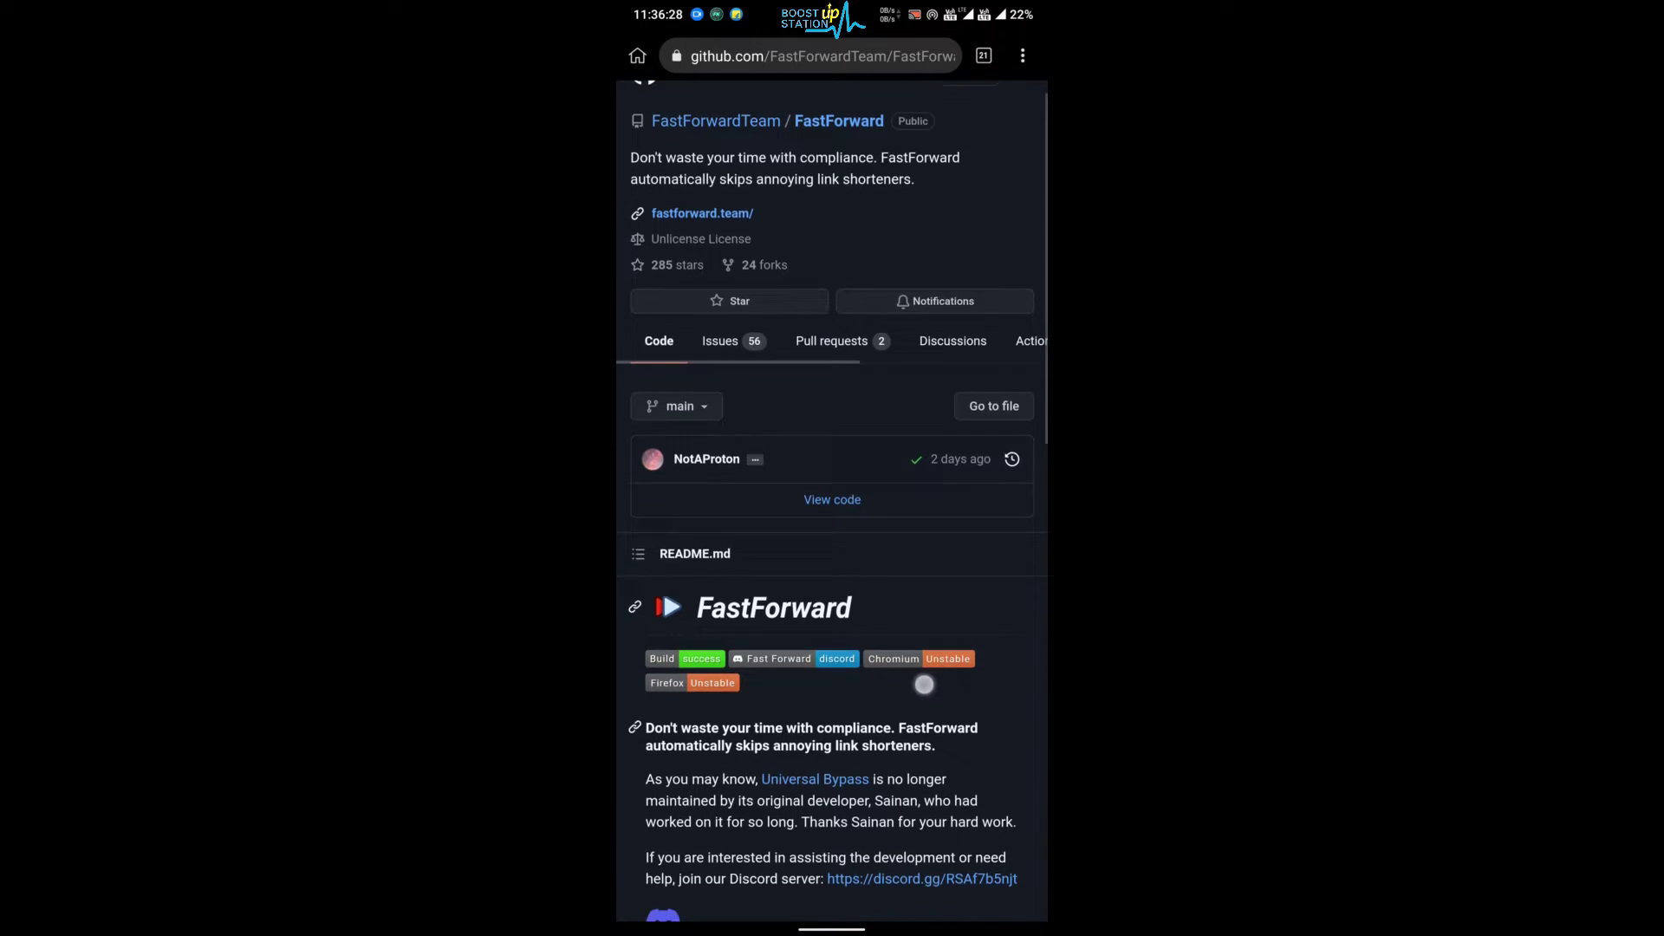
pyautogui.scroll(-2, 952, 632)
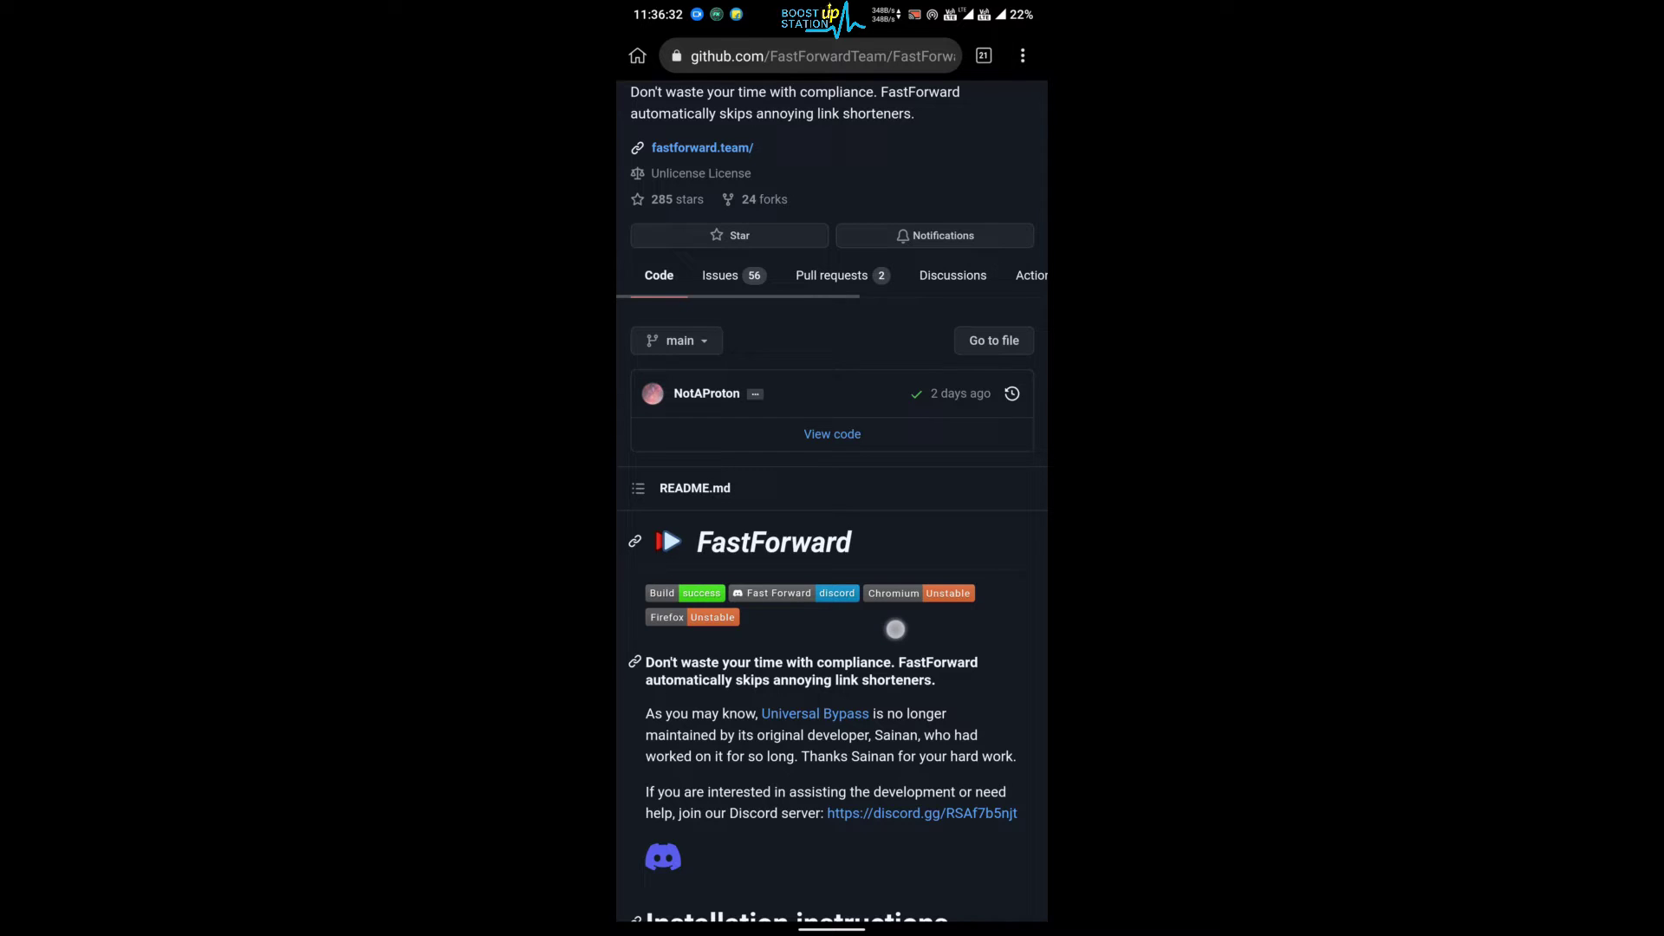
pyautogui.scroll(-1, 895, 630)
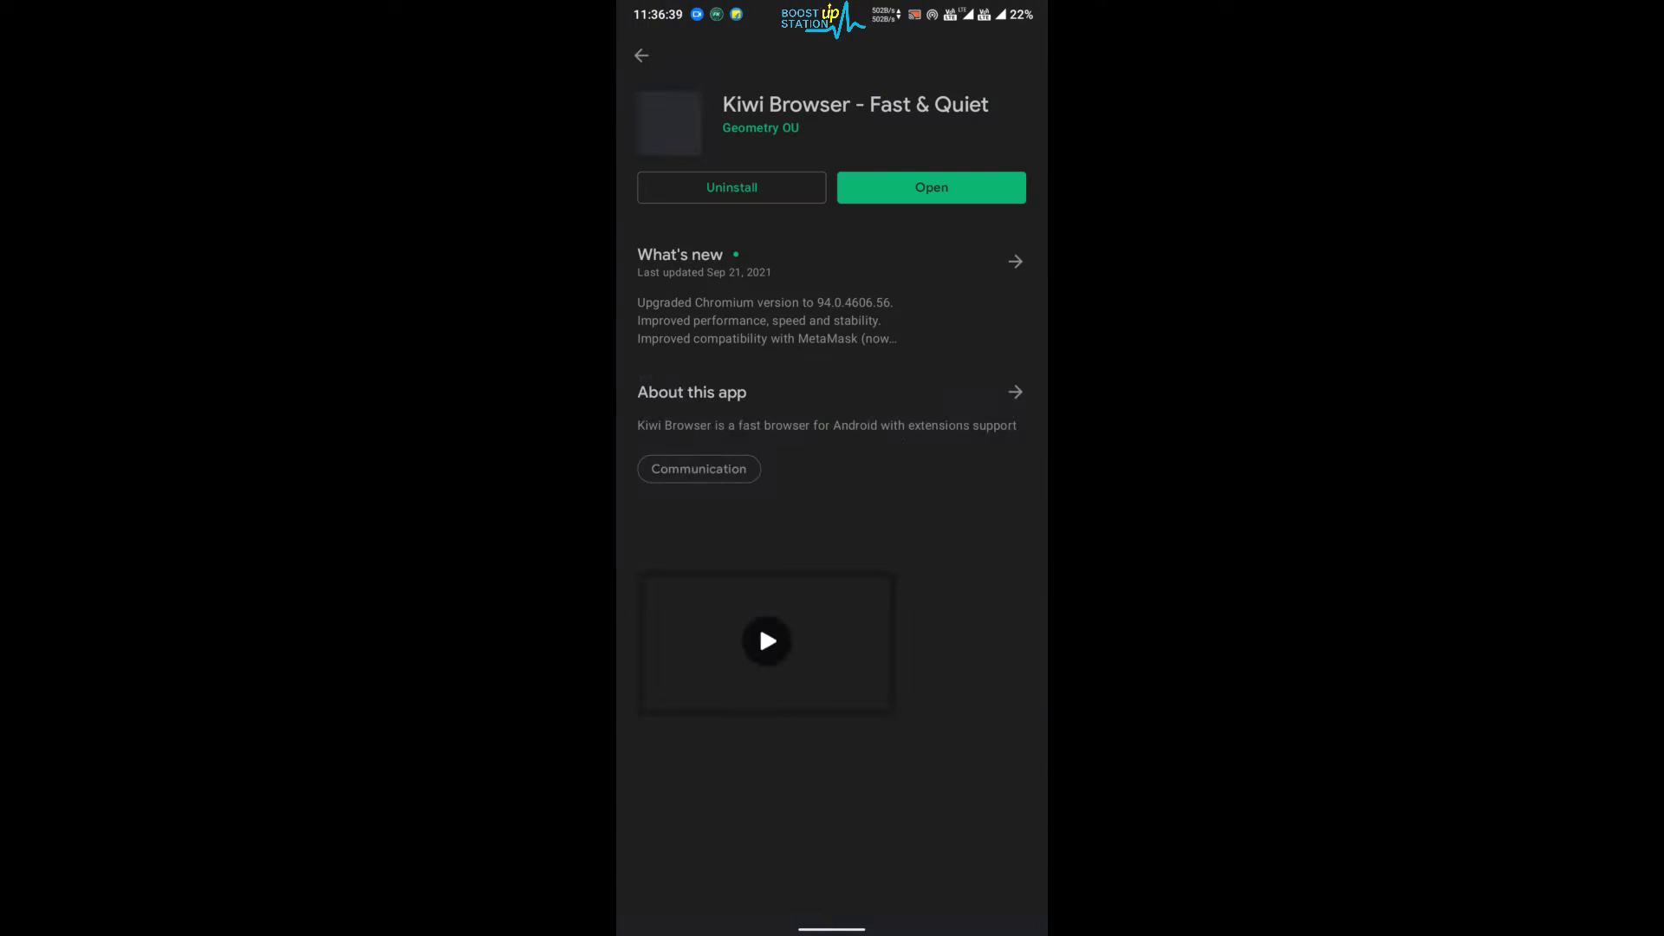
# Search Play Store for 'kiwi' and open the Kiwi Browser - Fast & Quiet listing.
pyautogui.click(993, 57)
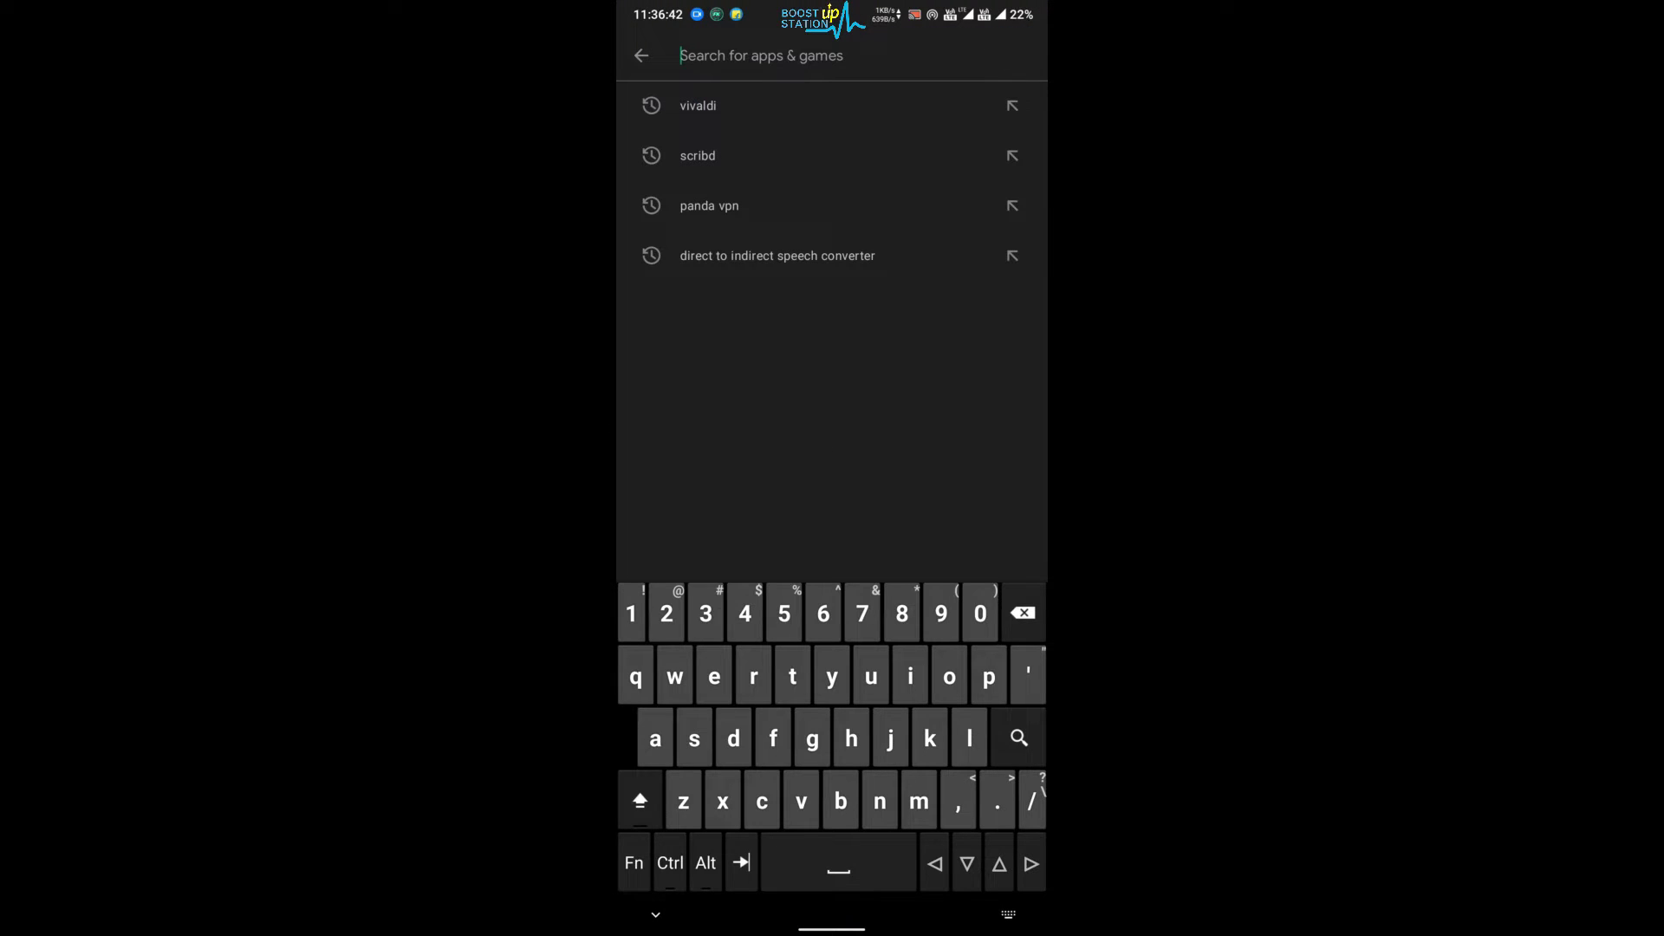
pyautogui.write('kiwi')
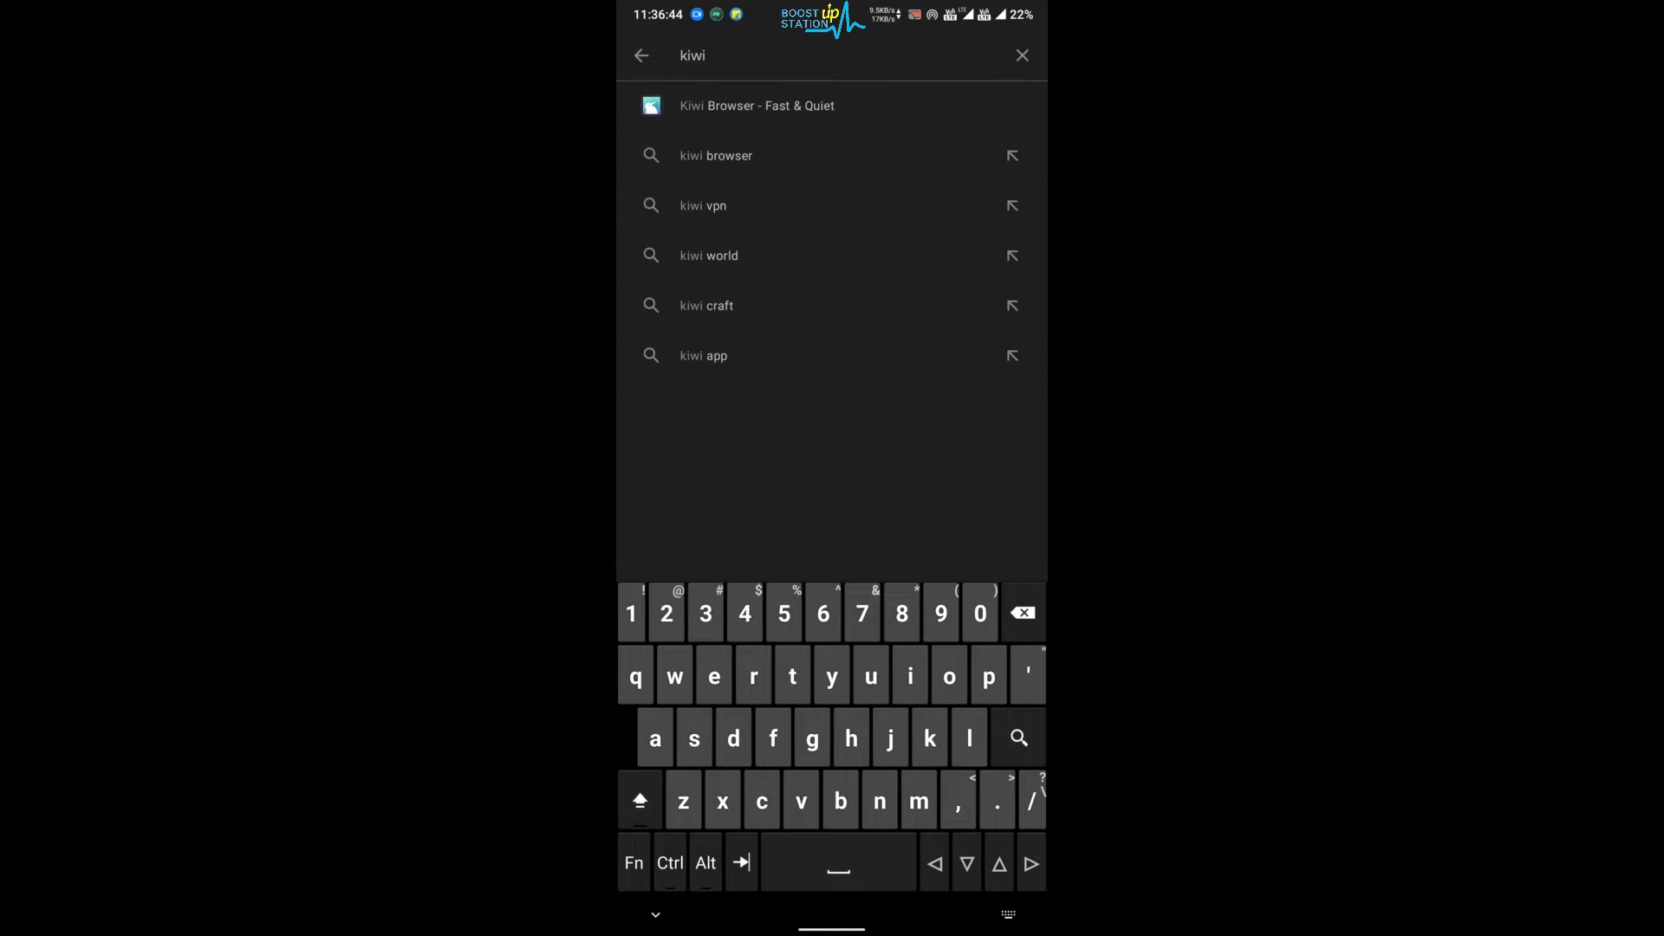
pyautogui.click(753, 105)
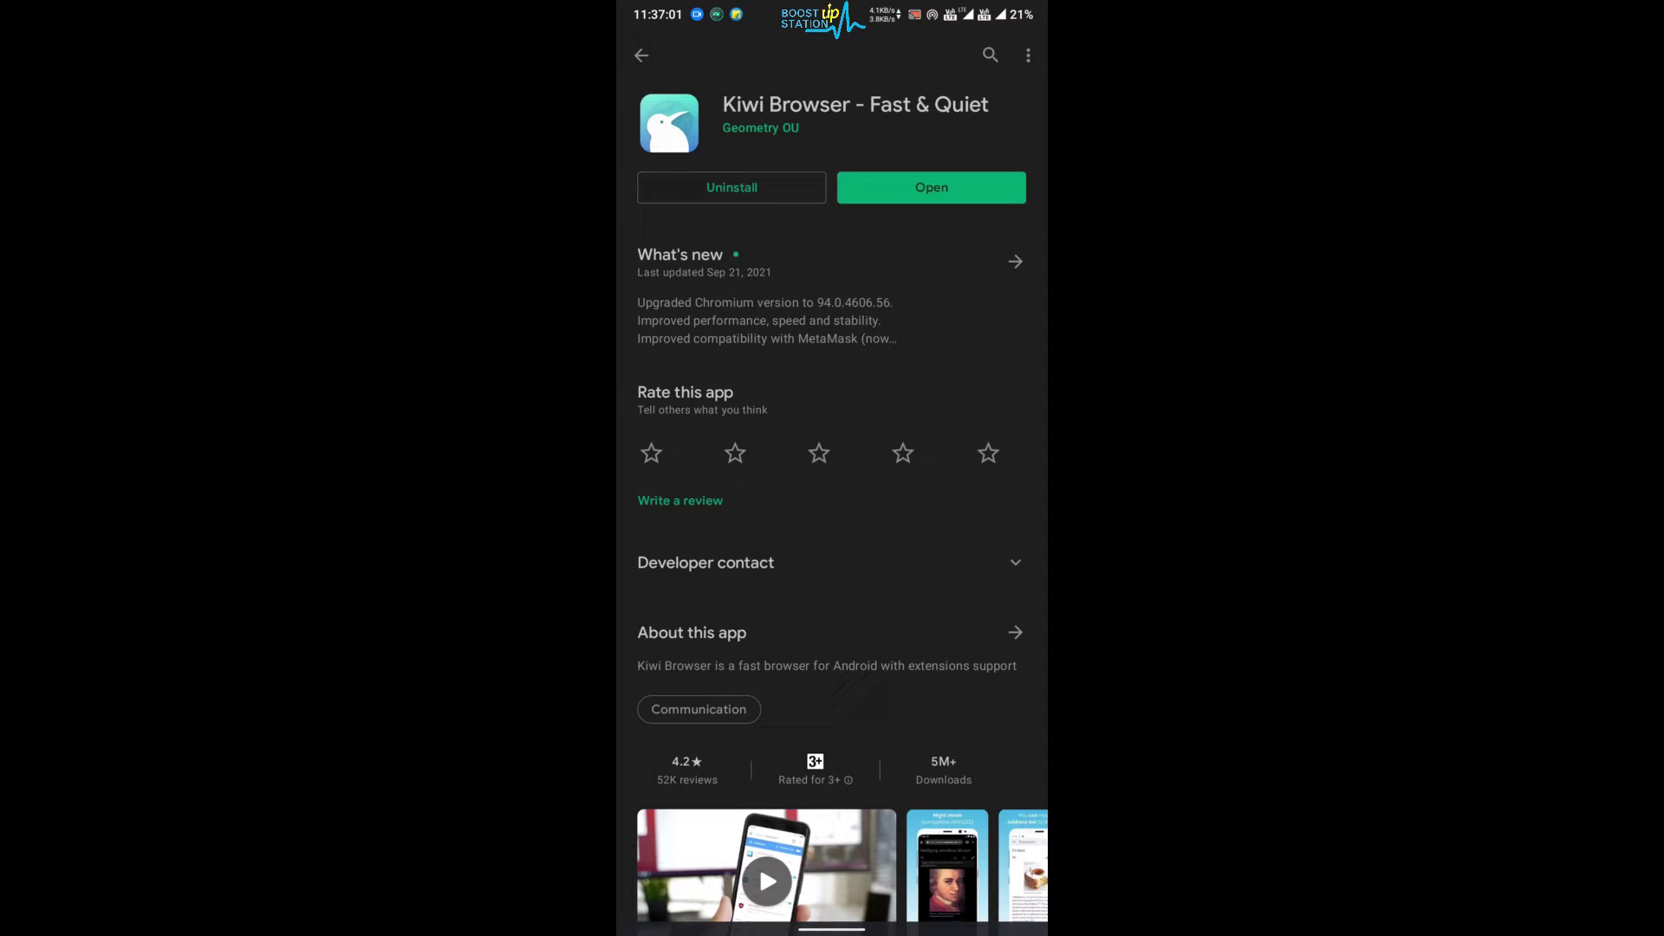
# Launch Kiwi Browser and scroll the FastForward repo to the Chromium installation steps.
pyautogui.click(931, 187)
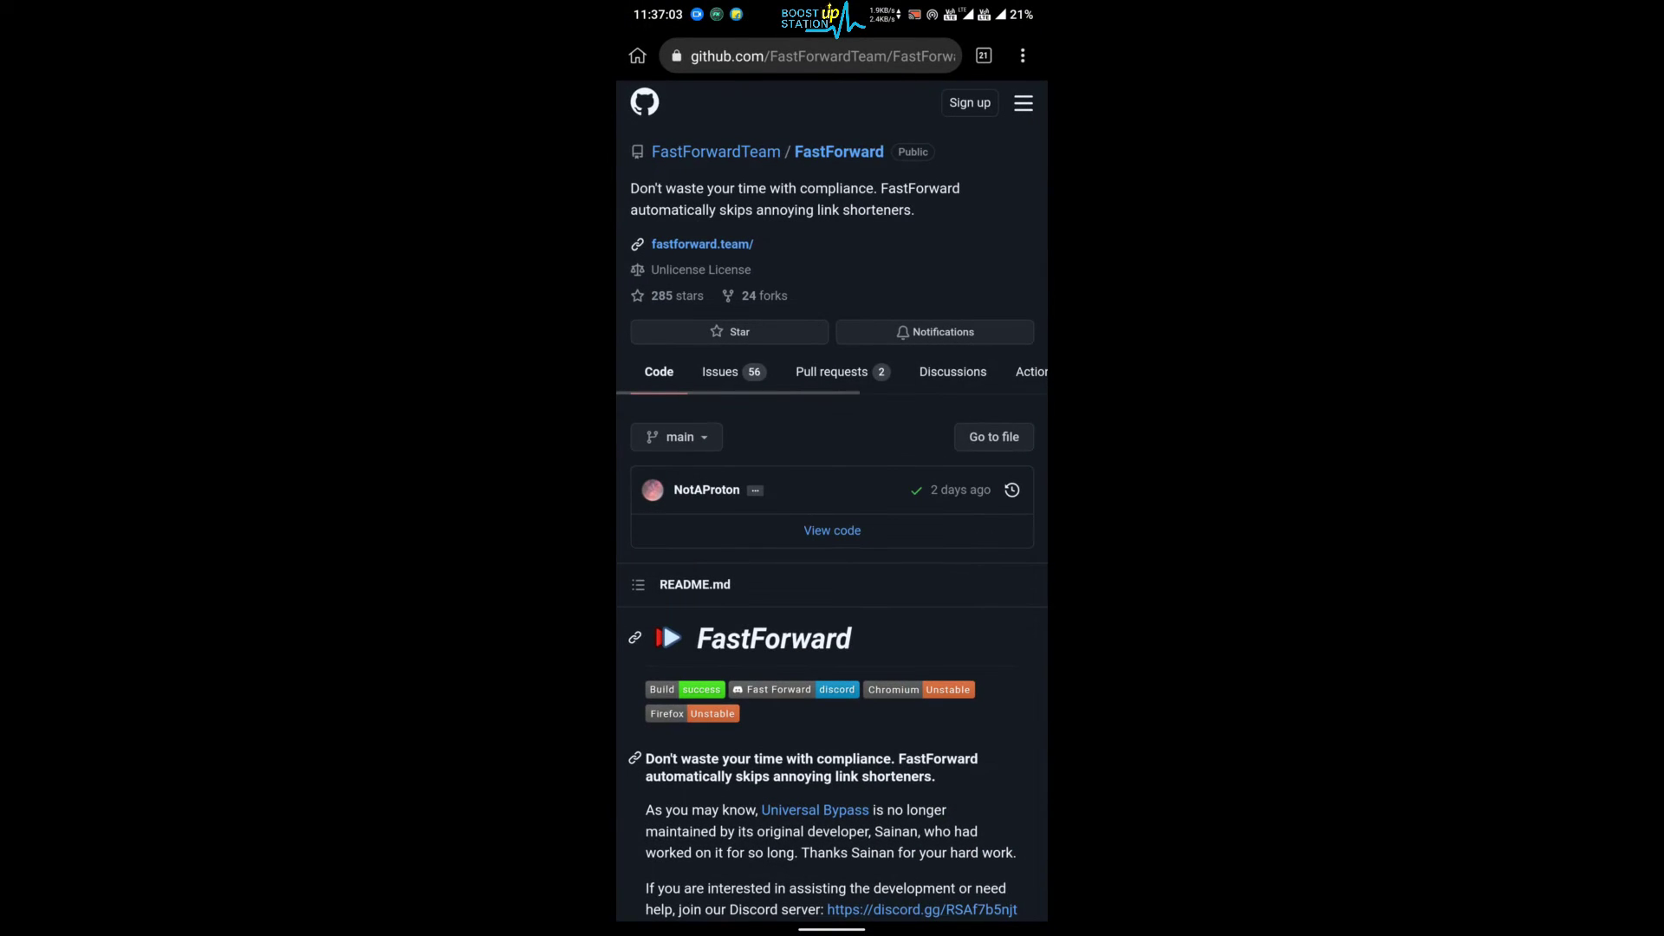
pyautogui.moveTo(866, 523)
pyautogui.mouseDown()
pyautogui.moveTo(892, 465)
pyautogui.moveTo(918, 509)
pyautogui.mouseUp()
pyautogui.click(837, 837)
pyautogui.scroll(-7, 838, 837)
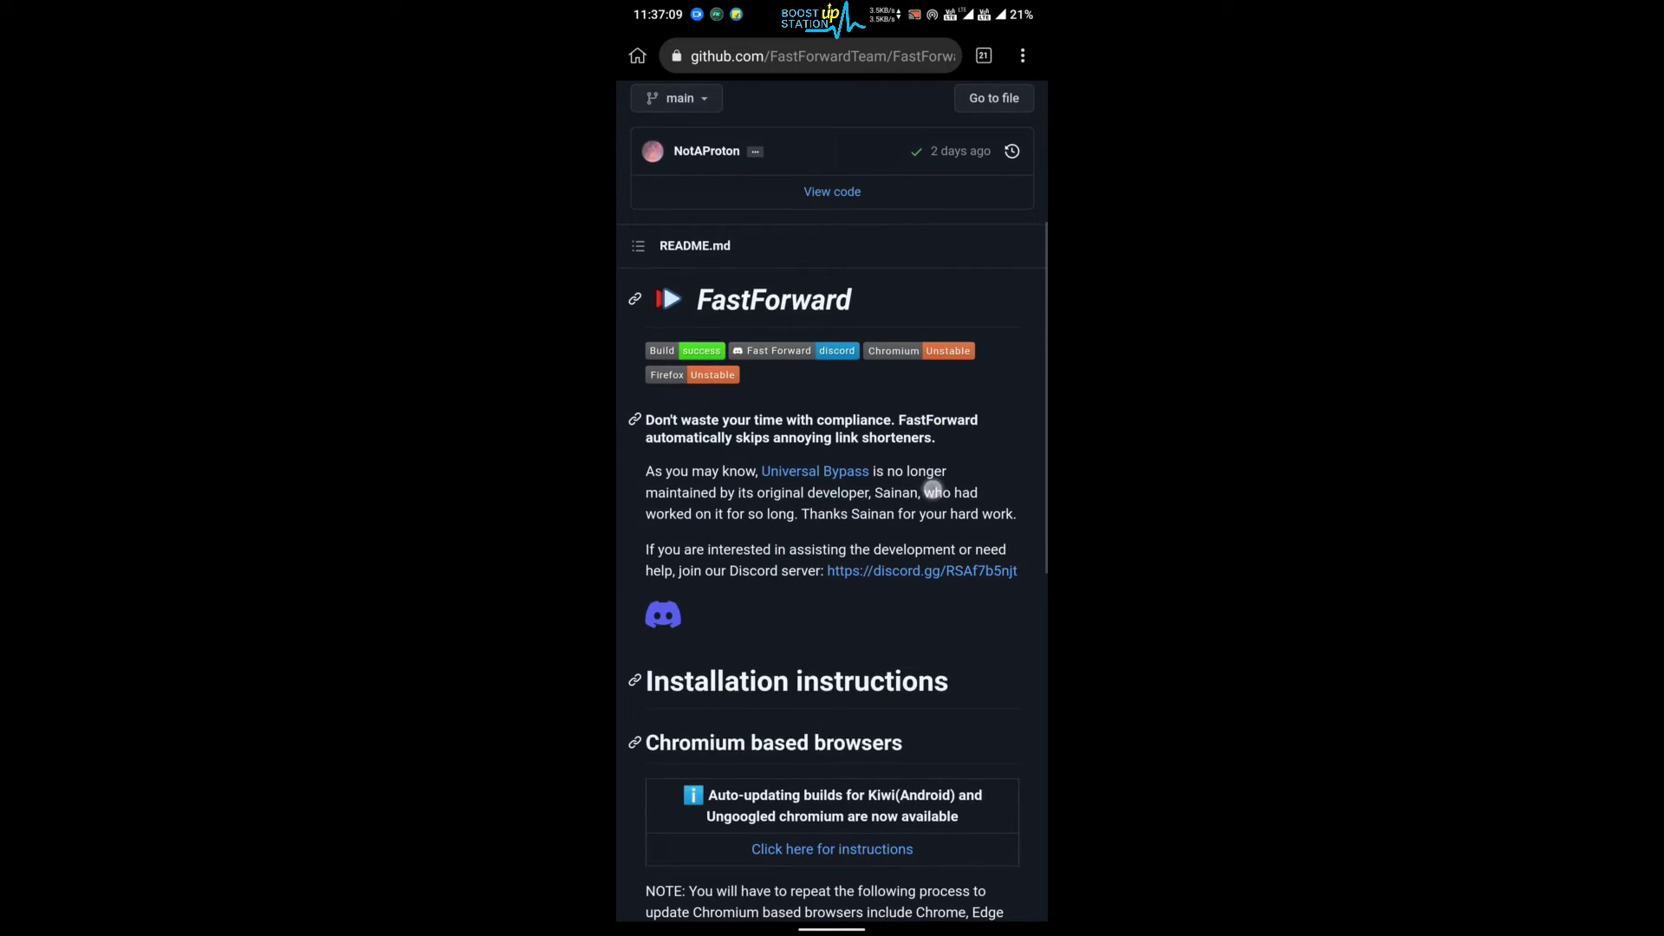
pyautogui.scroll(-1, 842, 633)
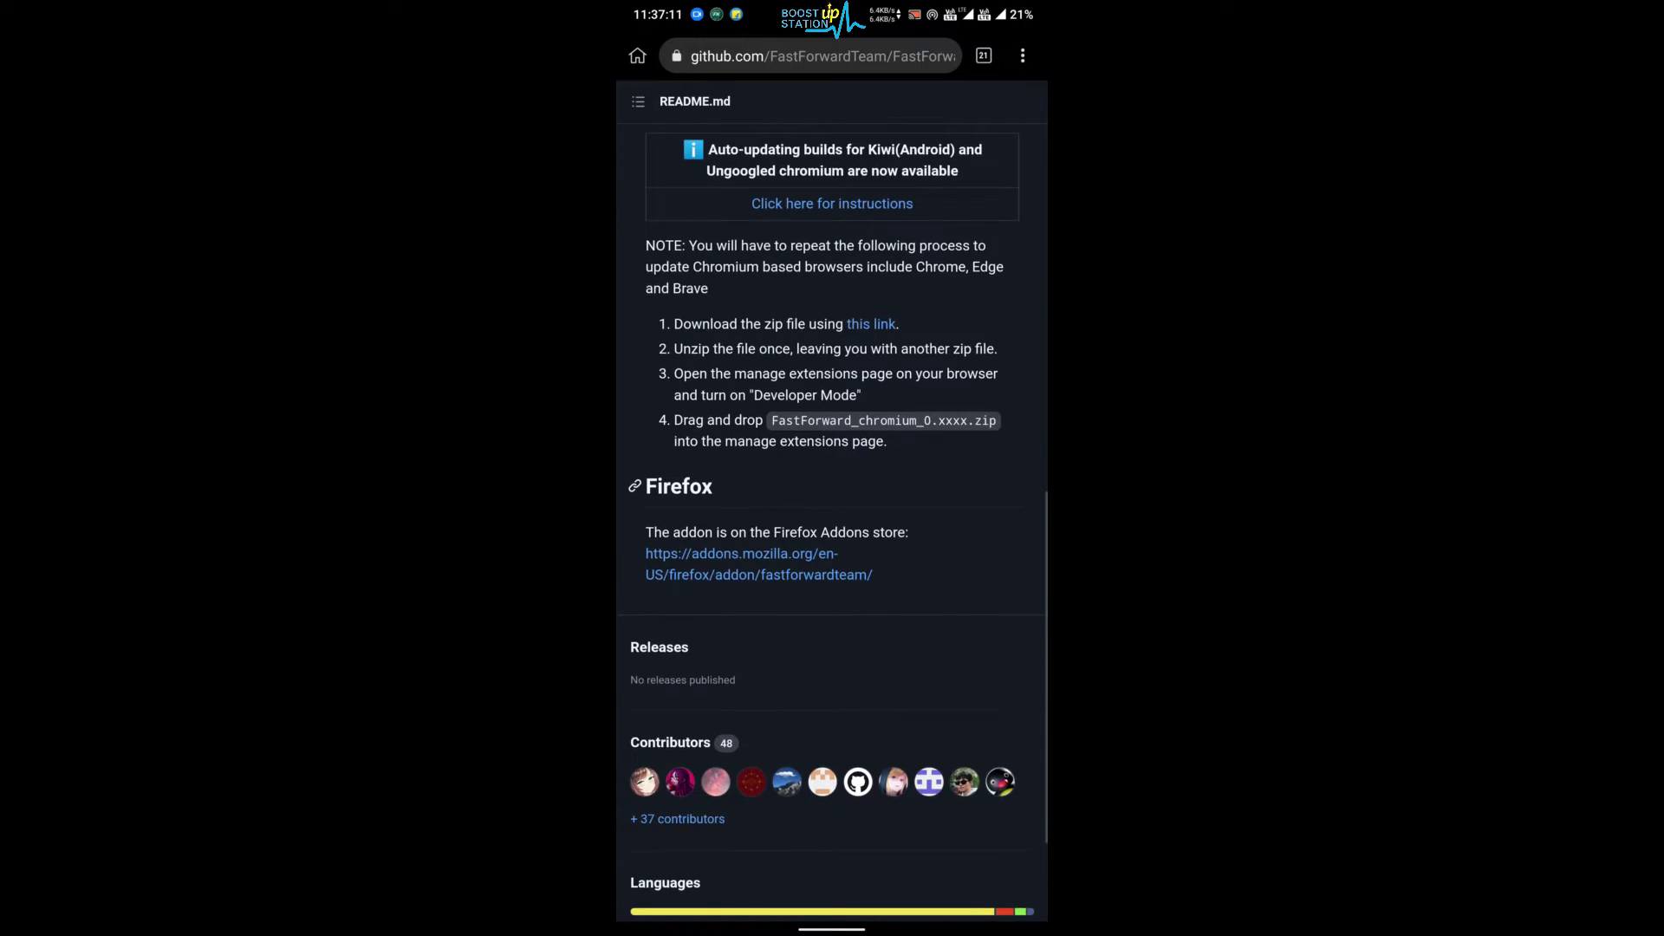
# Copy the link address of 'this link' in the zip download step.
pyautogui.click(703, 324)
pyautogui.moveTo(746, 344); pyautogui.dragTo(906, 386)
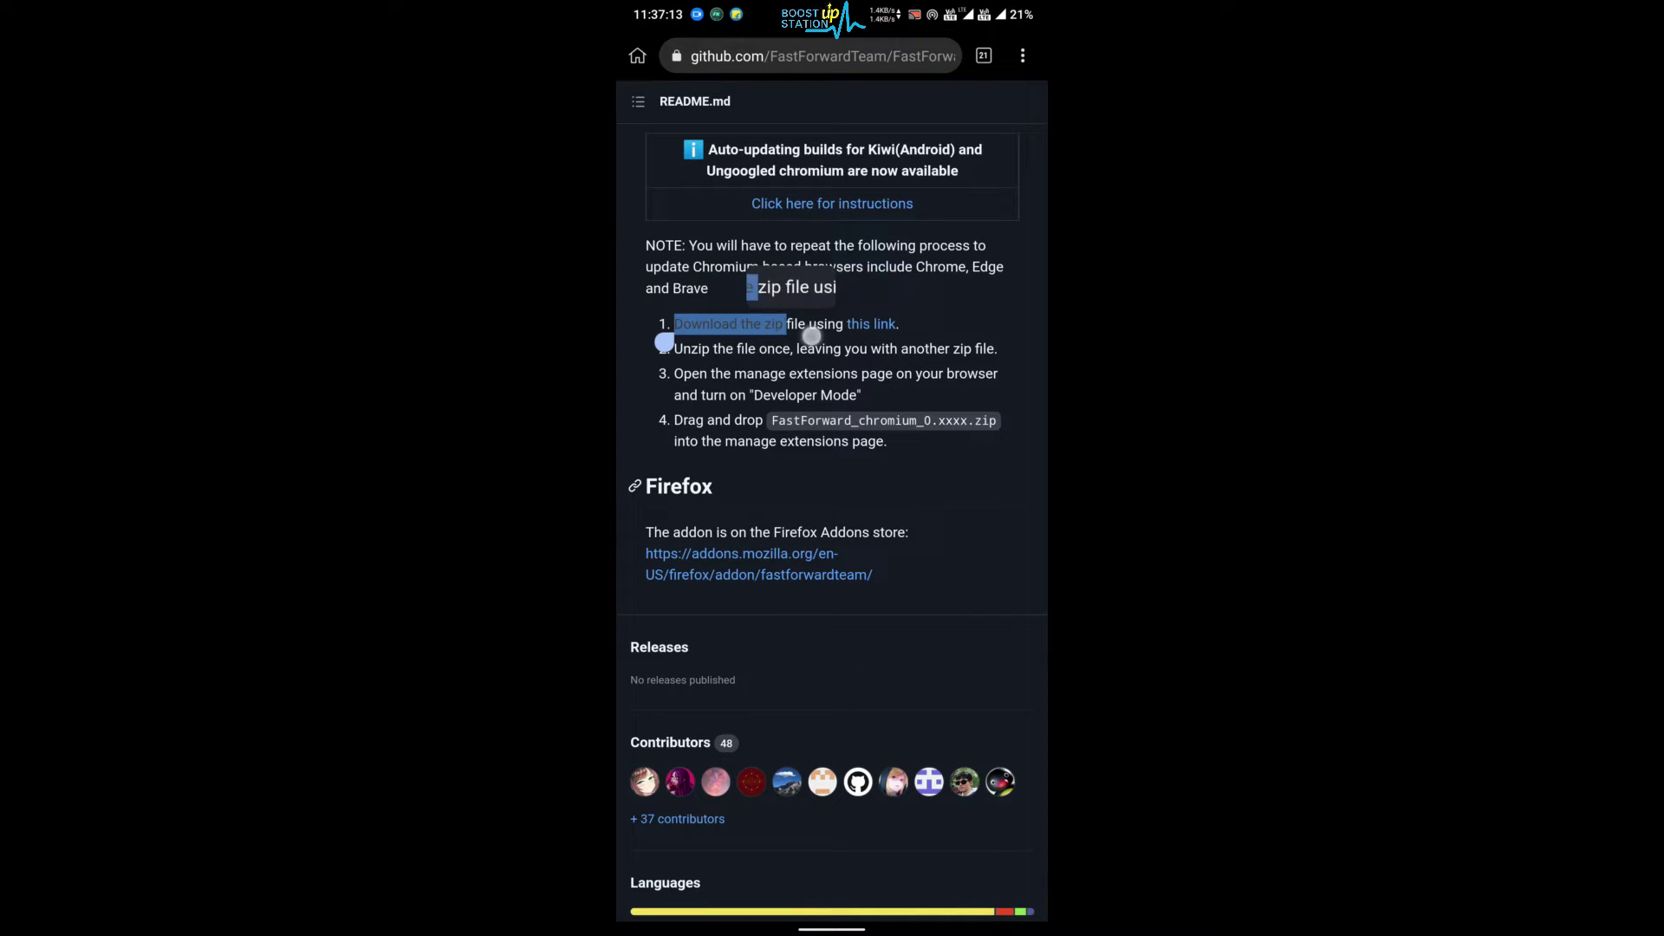
pyautogui.click(905, 385)
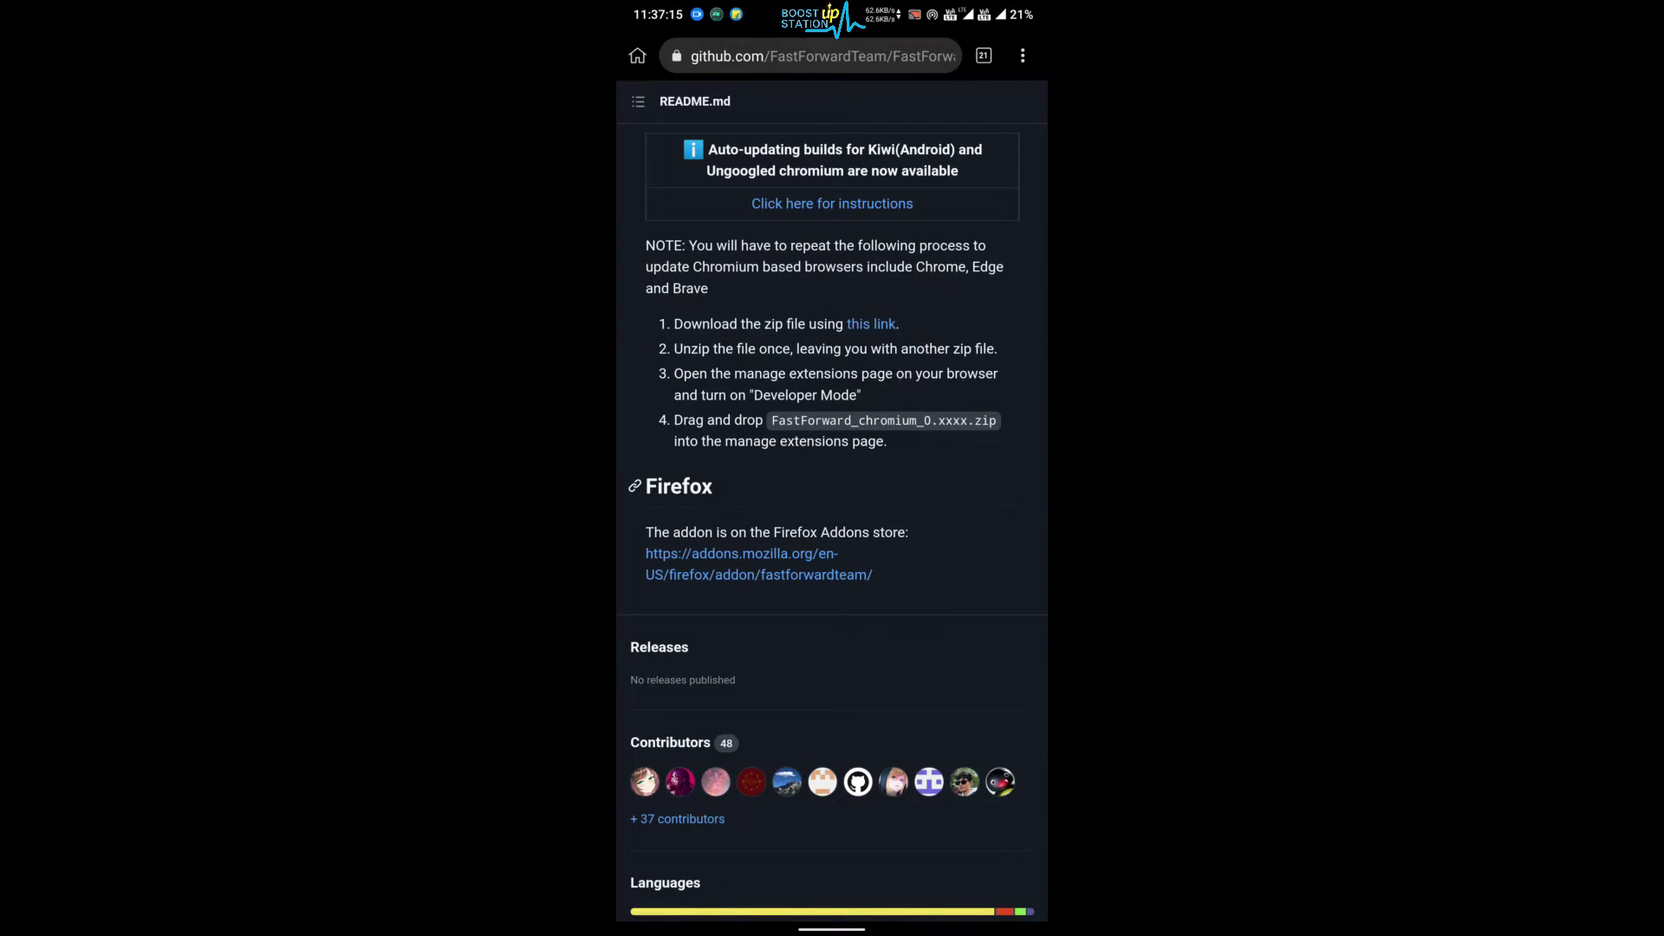
pyautogui.rightClick(871, 324)
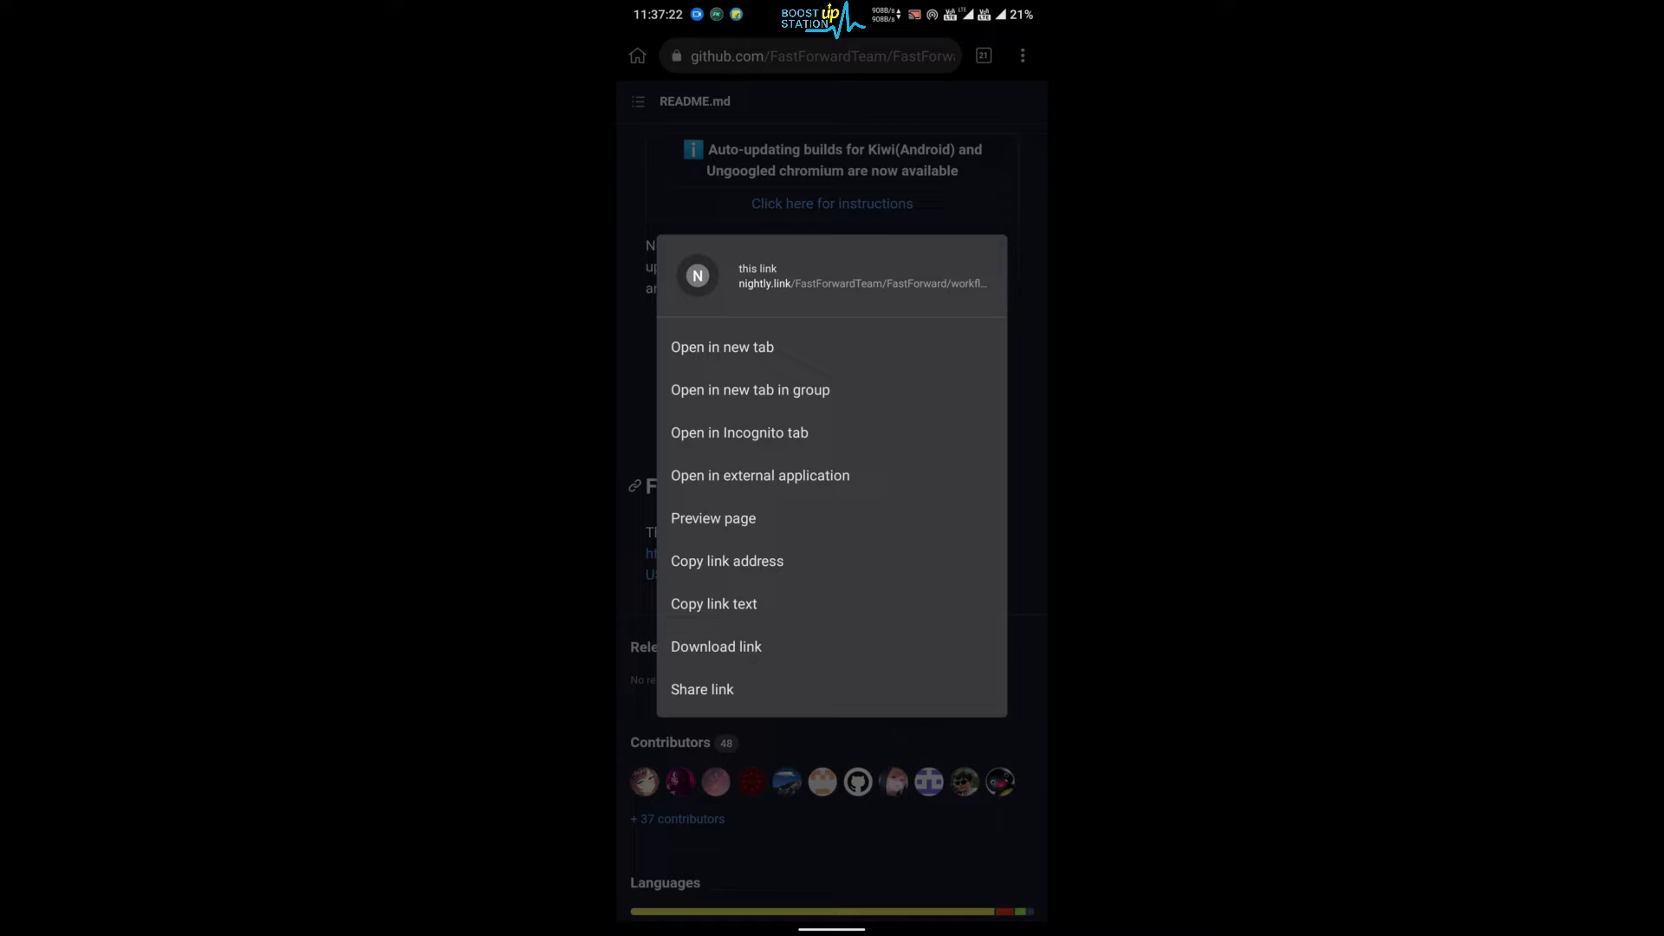
pyautogui.click(727, 560)
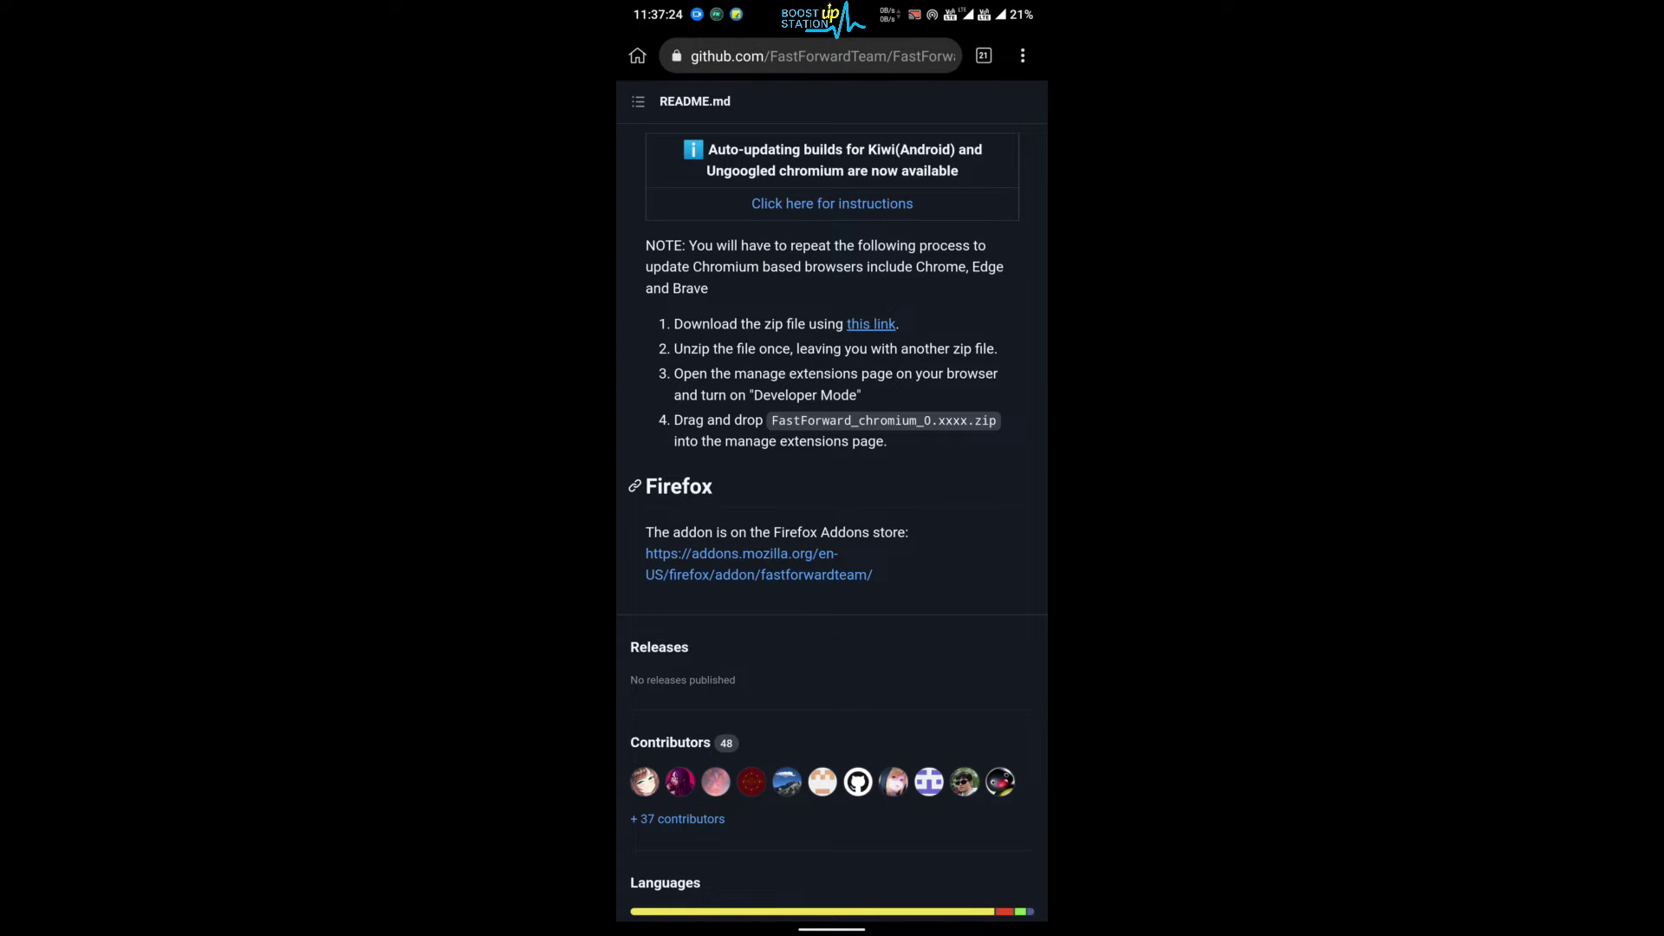
# Paste the copied nightly.link address into the address bar.
pyautogui.click(877, 52)
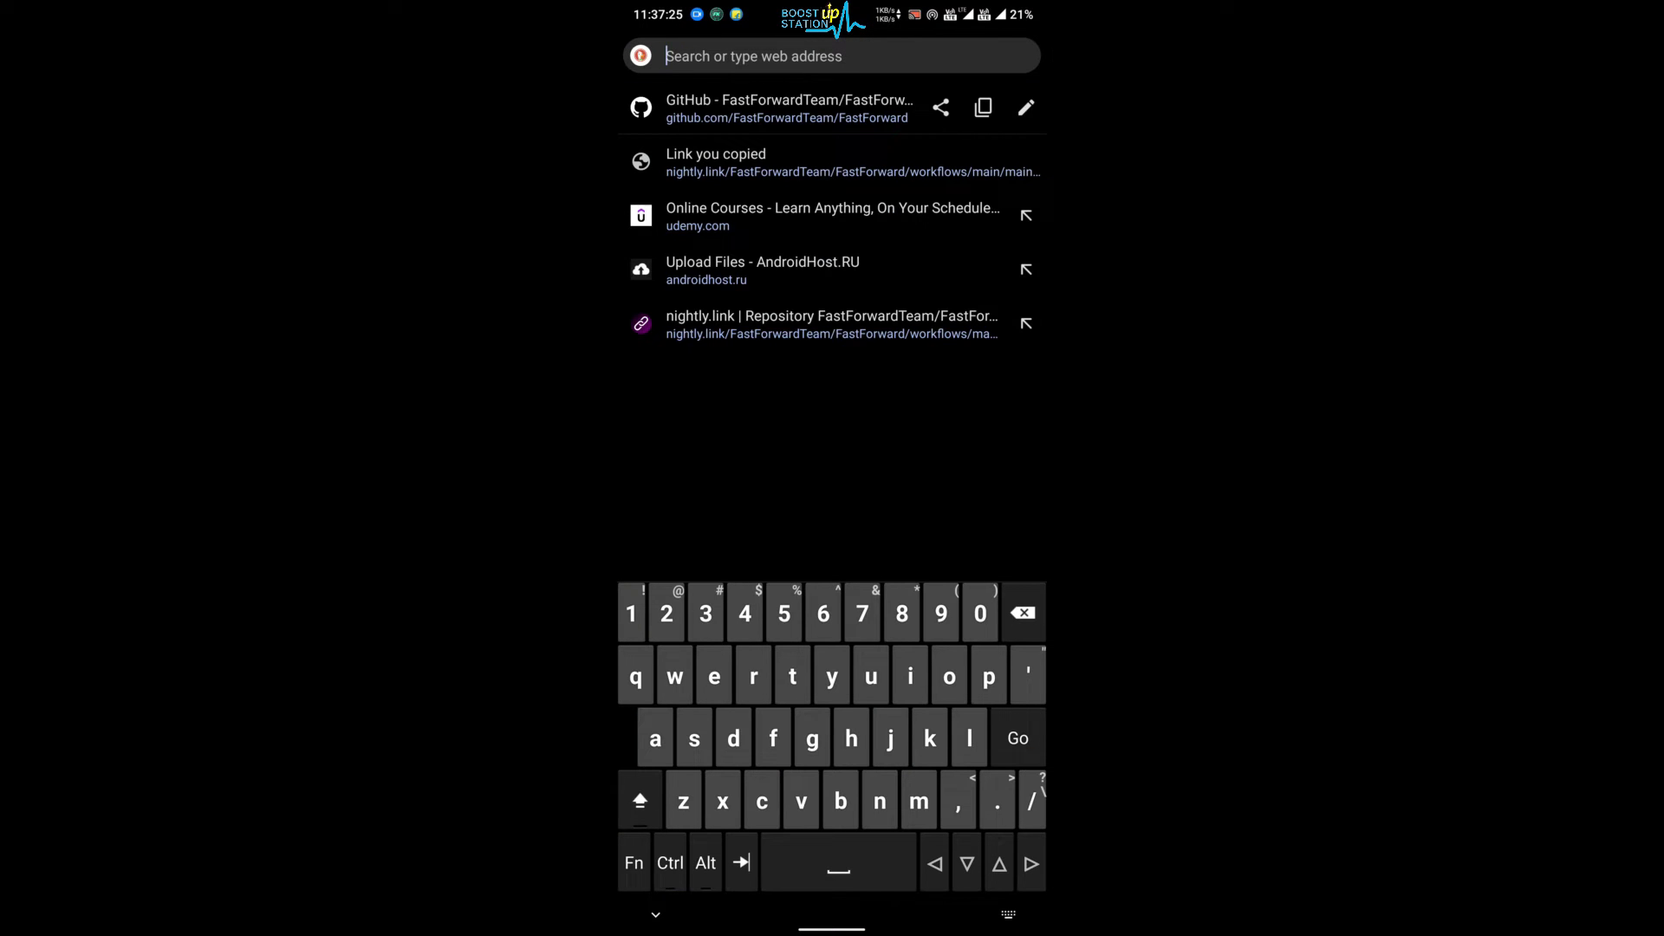
pyautogui.click(706, 56)
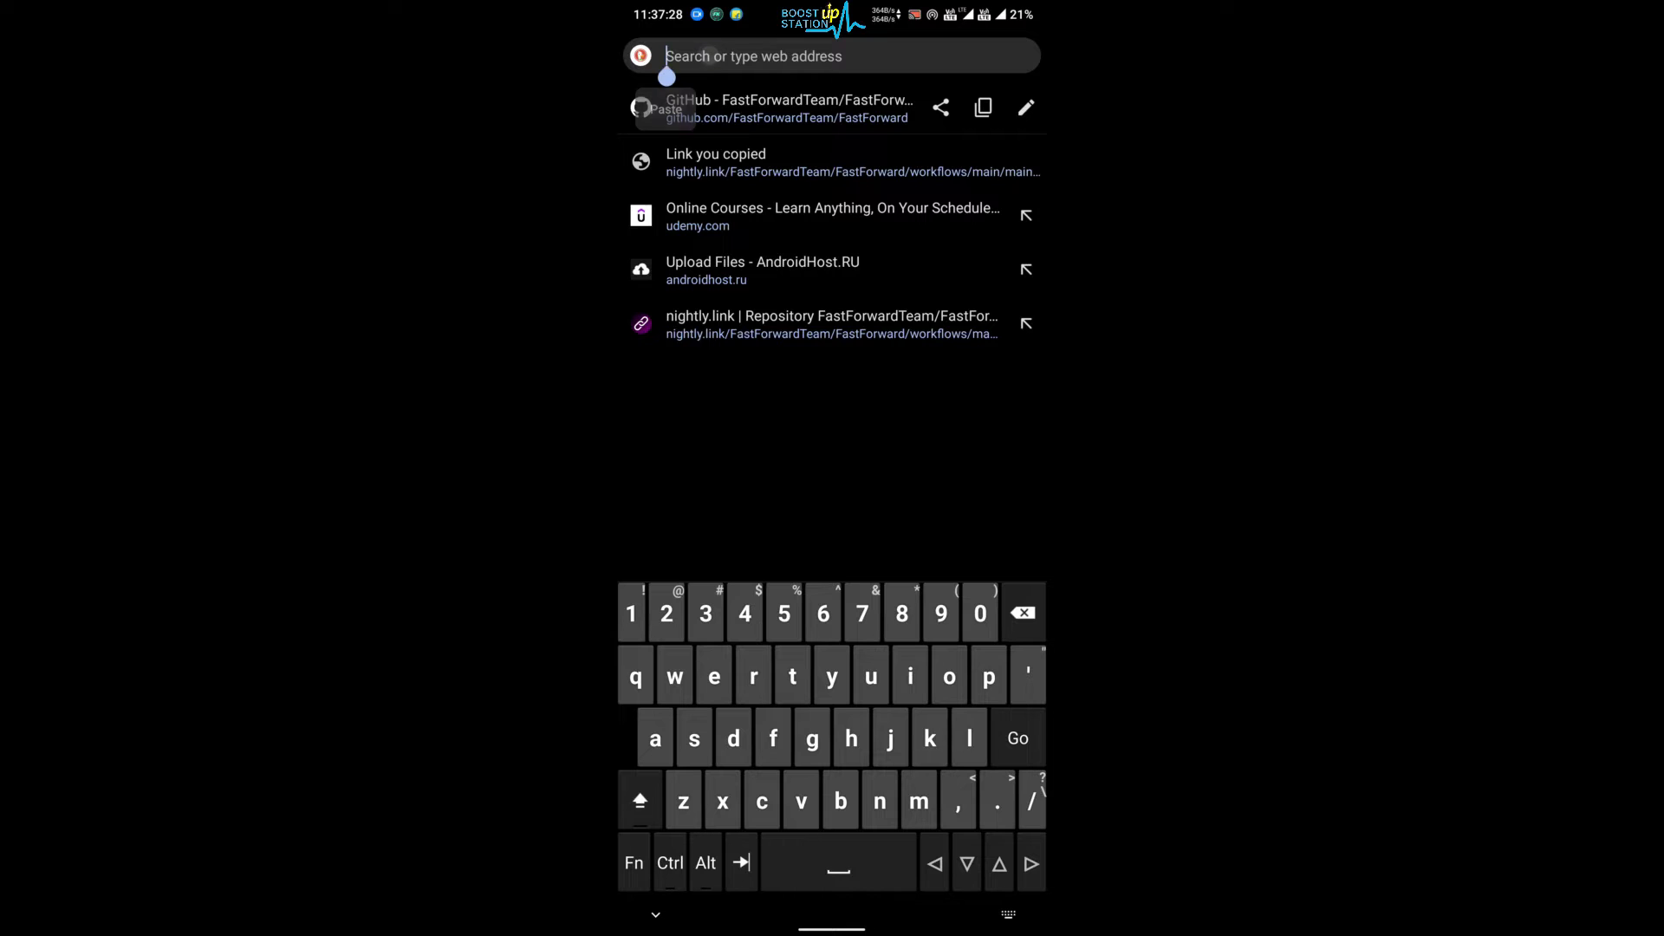
pyautogui.click(662, 101)
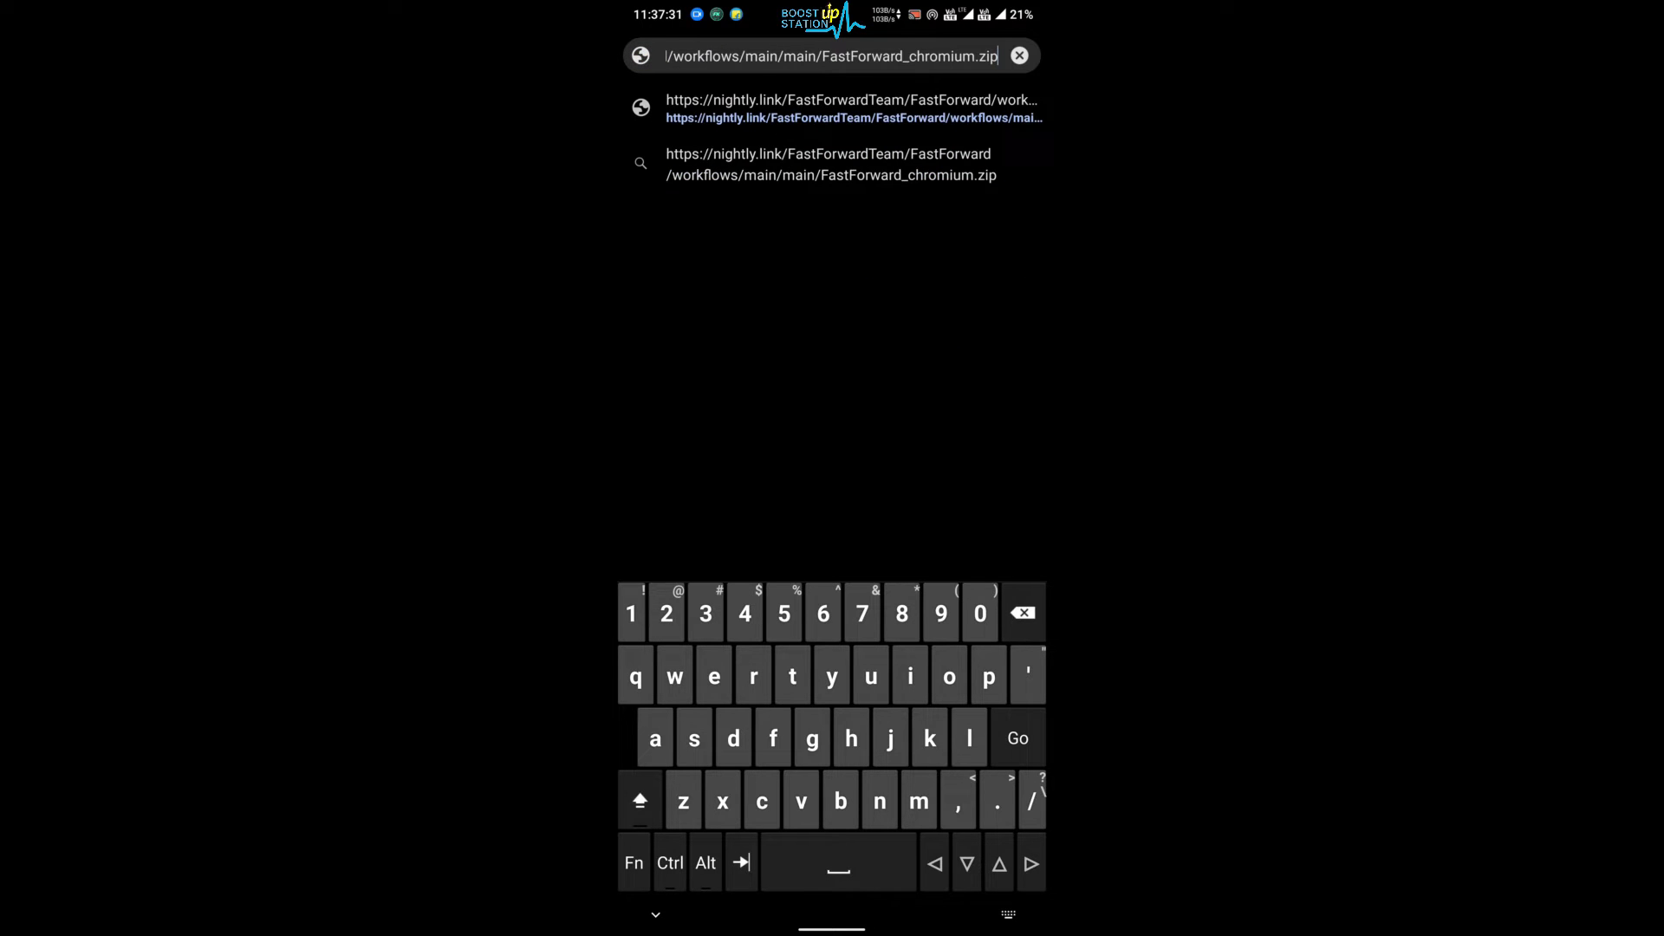
# Trim the address back to end at workflows/main/main and load the artifact list page.
pyautogui.click(1021, 613)
pyautogui.click(1022, 618)
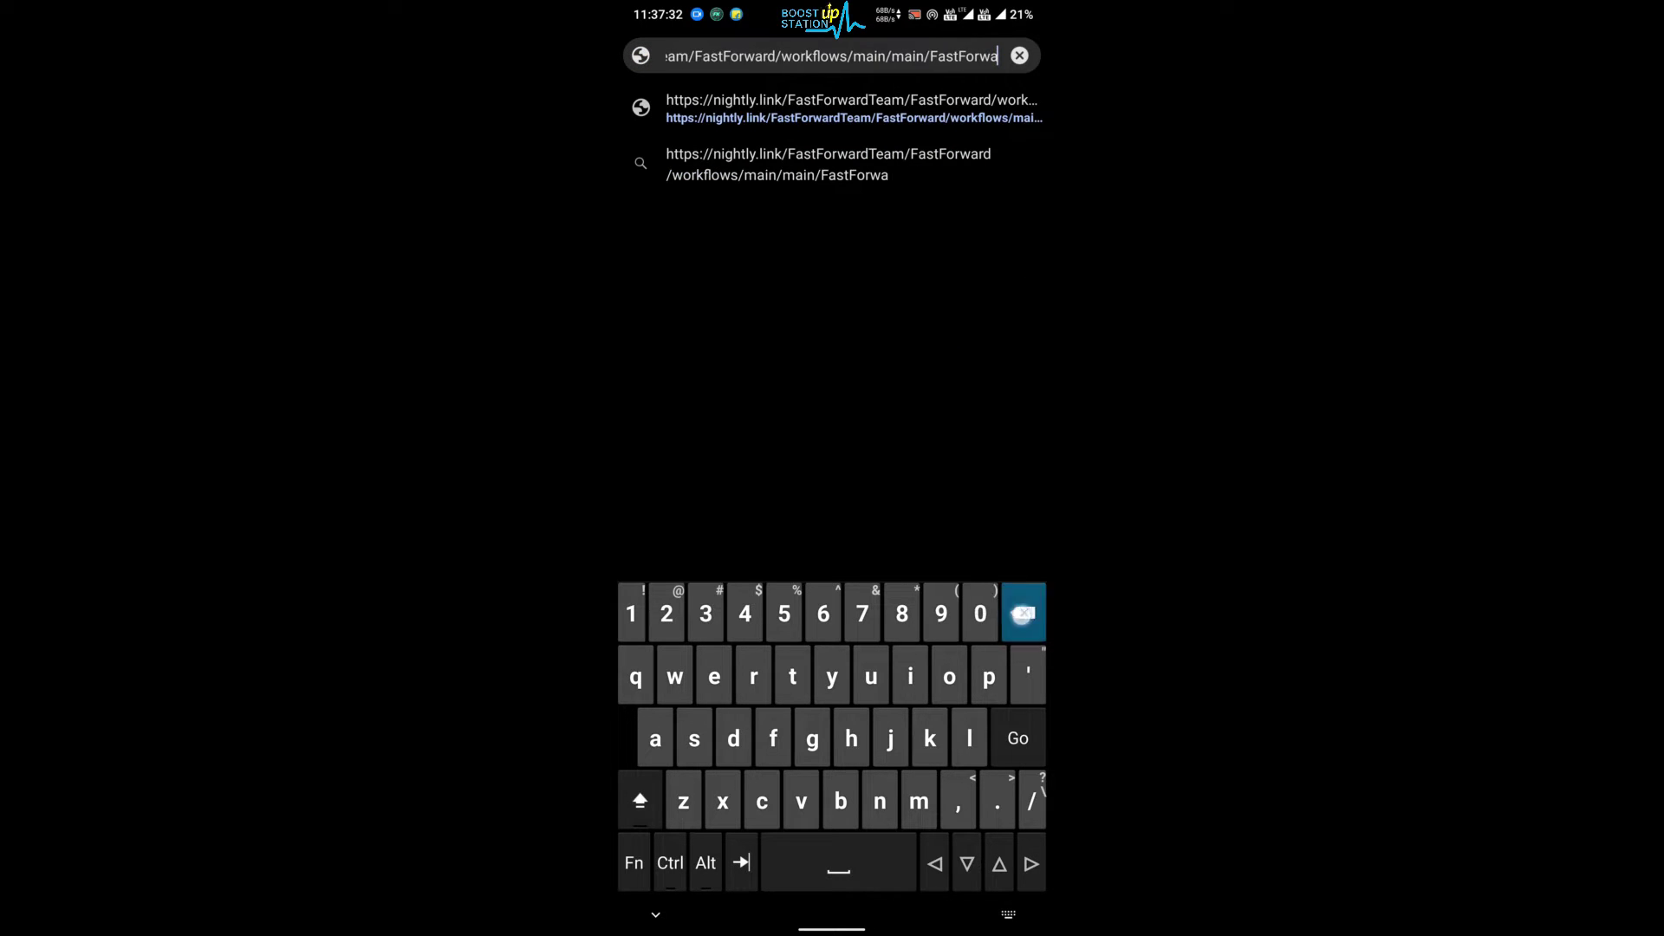
pyautogui.click(1023, 617)
pyautogui.click(1022, 618)
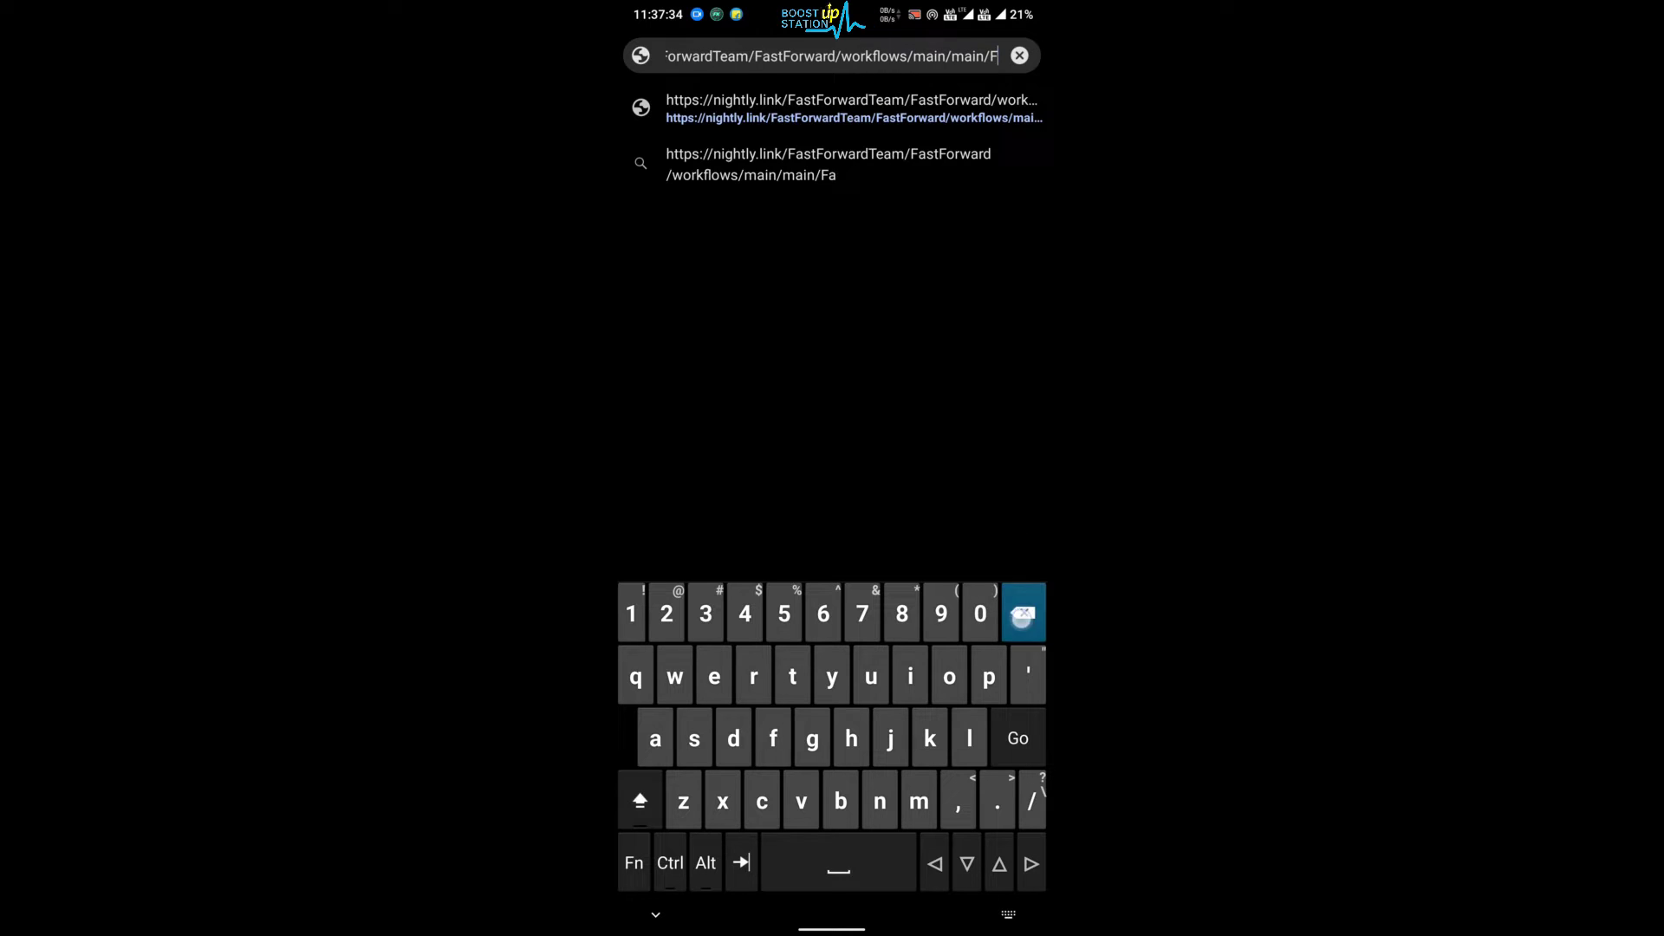
pyautogui.click(1022, 618)
pyautogui.click(1022, 618)
pyautogui.click(1023, 612)
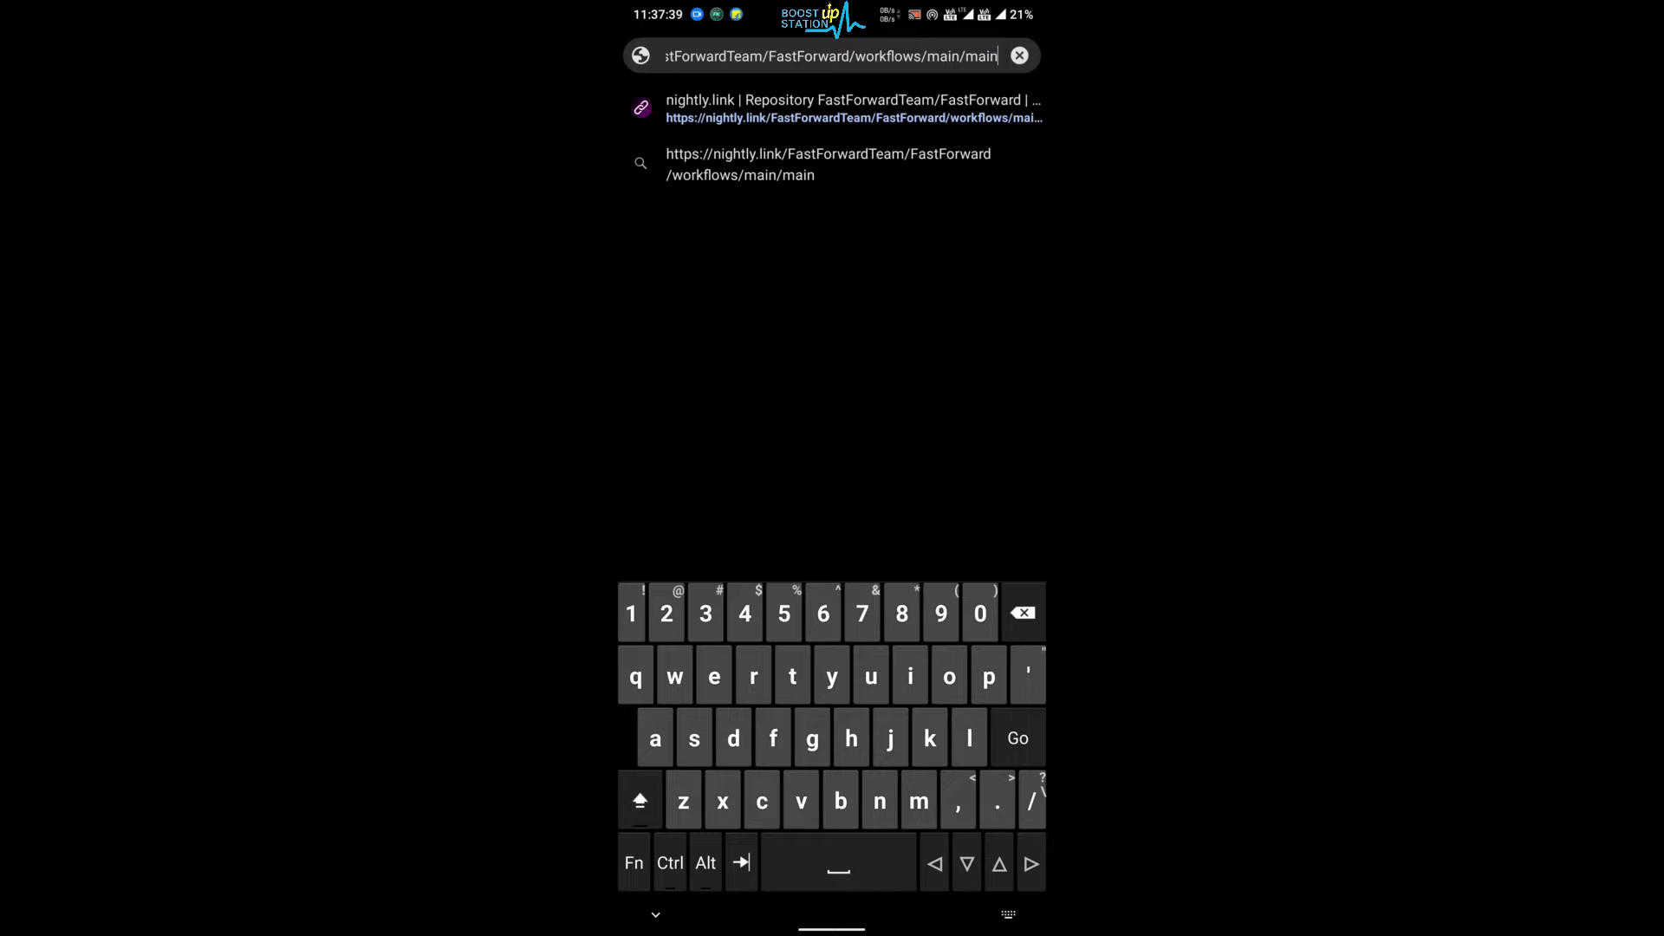
pyautogui.click(1018, 738)
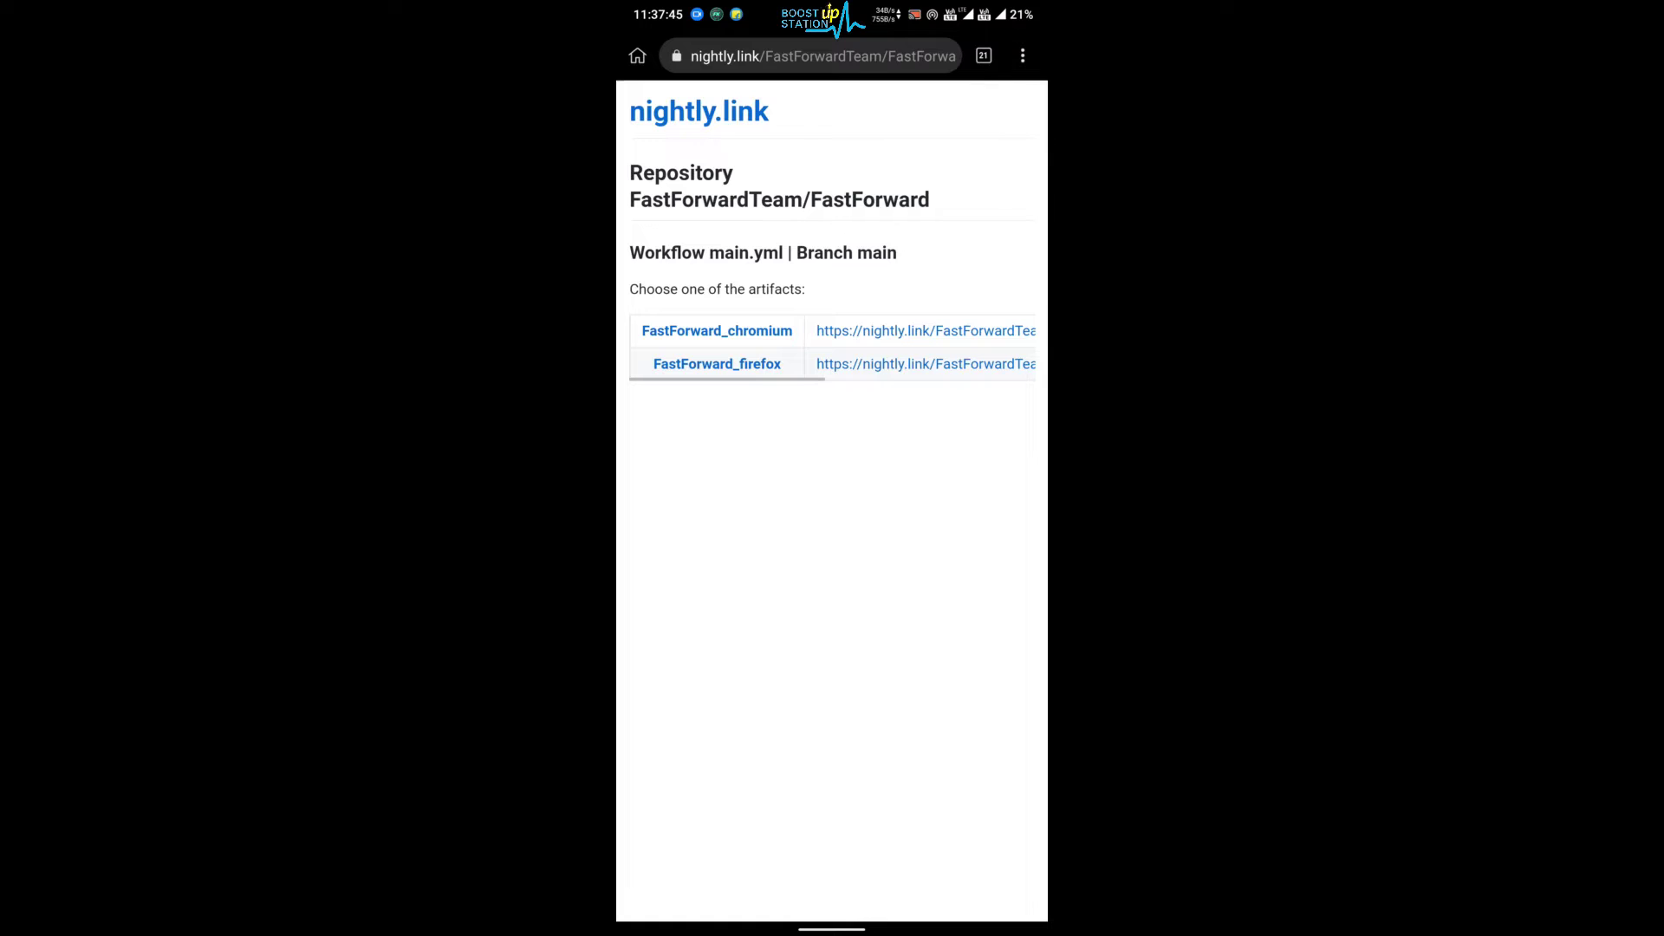
pyautogui.hscroll(5, 833, 346)
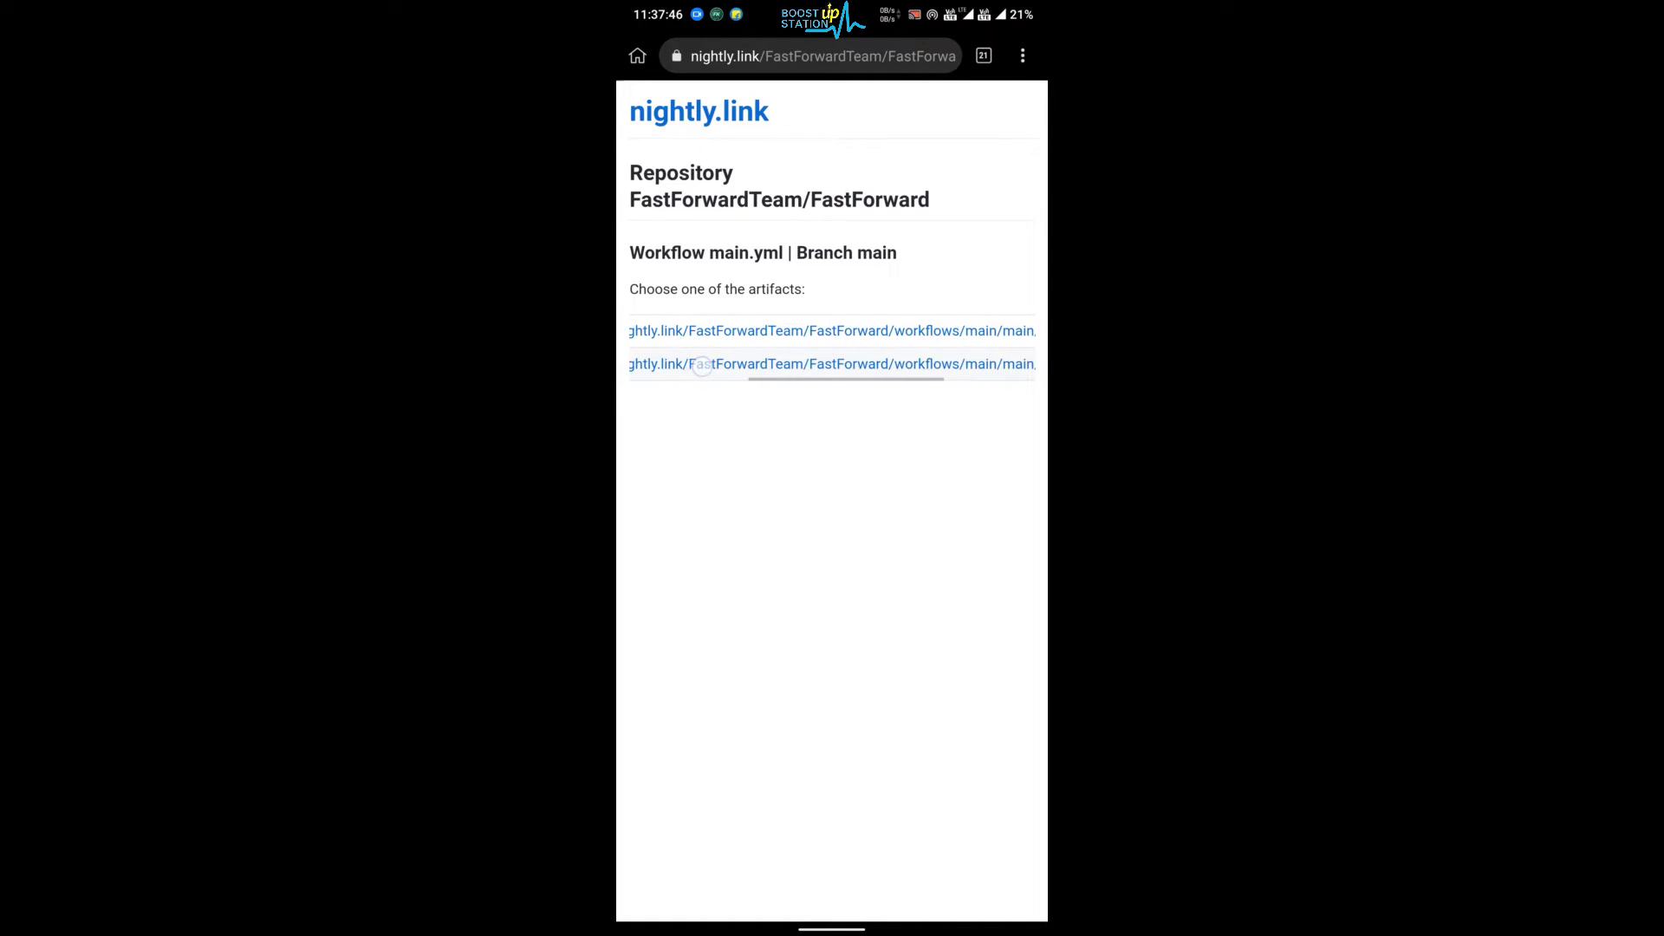
pyautogui.hscroll(5, 693, 361)
pyautogui.hscroll(-5, 693, 361)
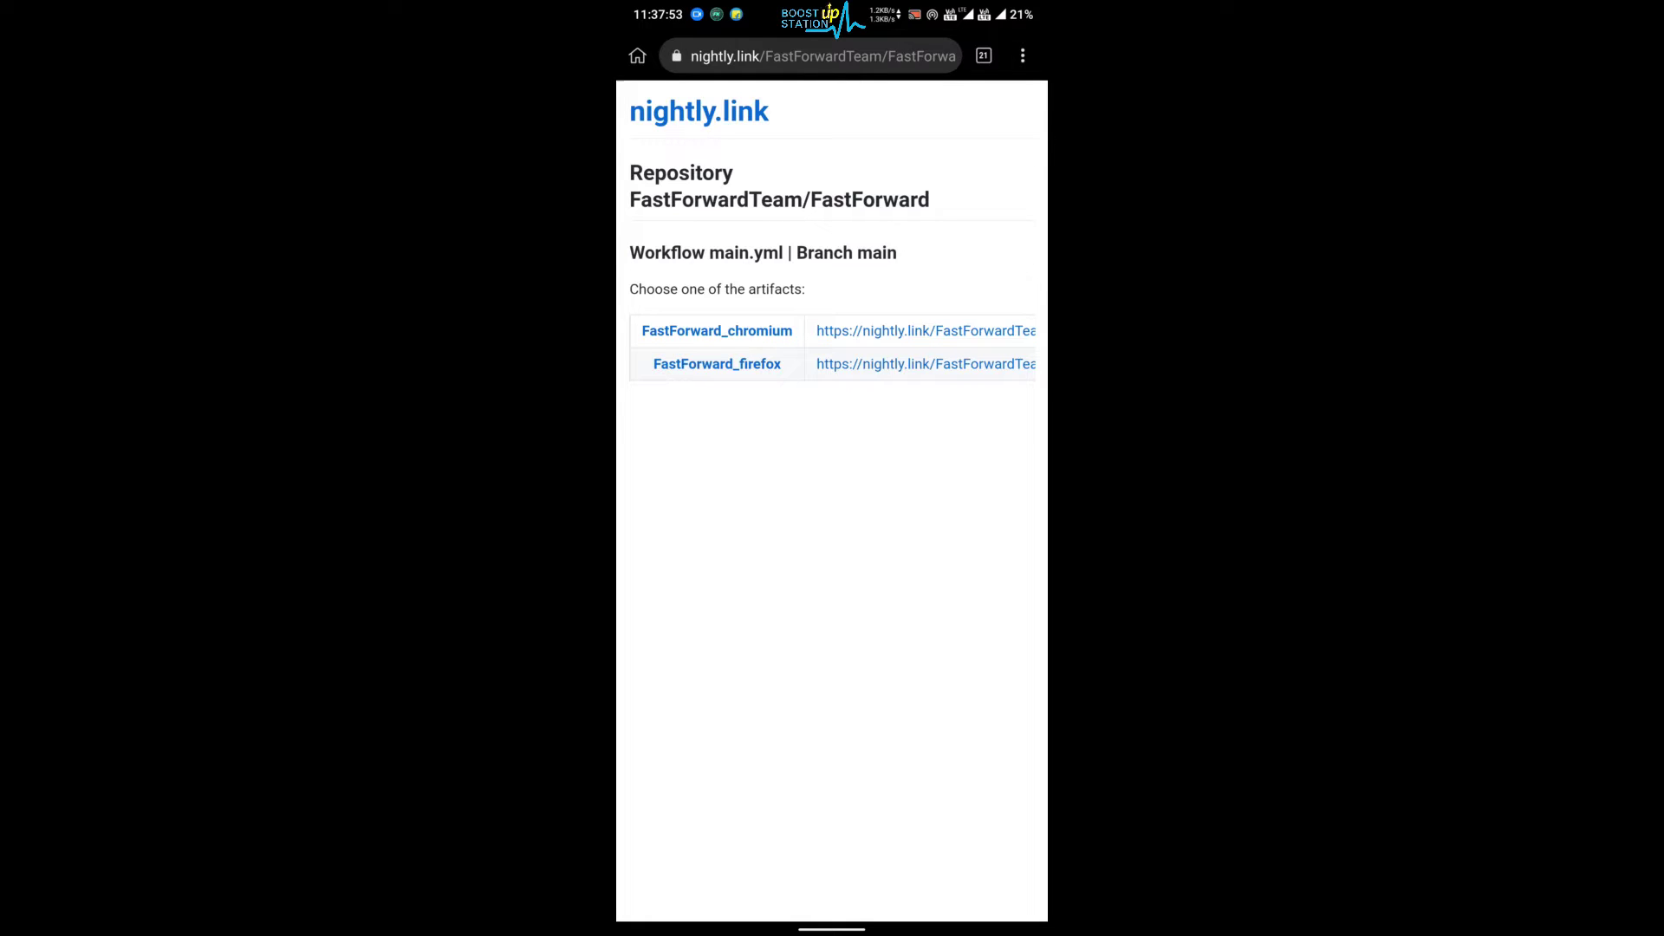
# Download the FastForward_chromium zip artifact, overwriting the existing file.
pyautogui.click(917, 331)
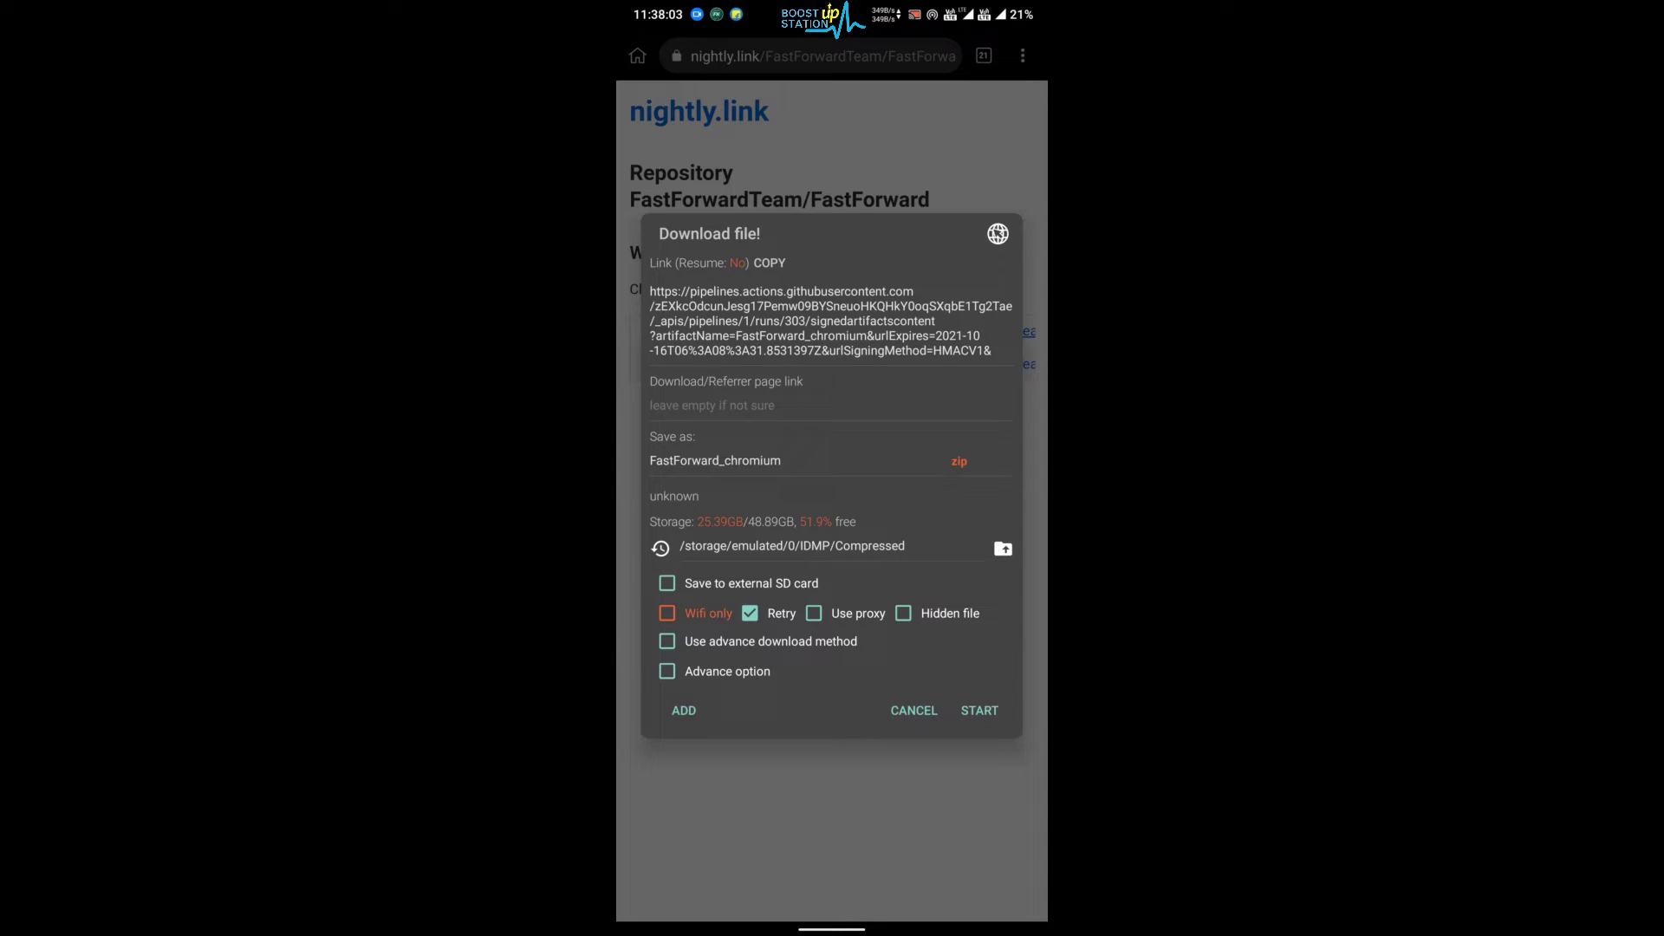
pyautogui.click(979, 711)
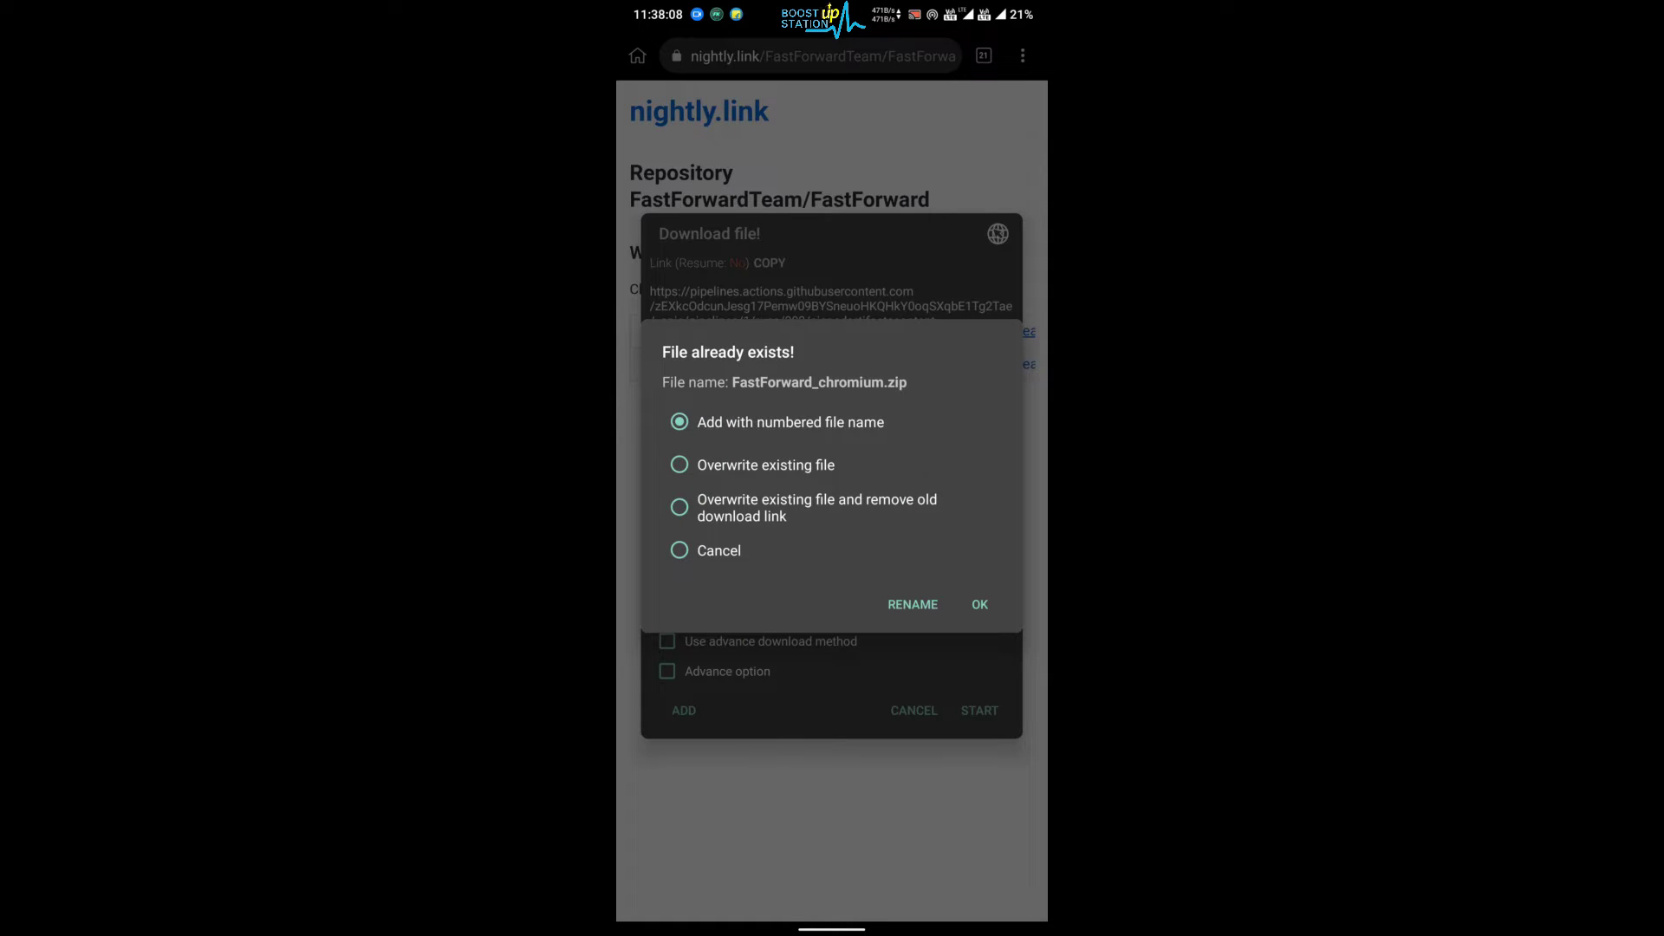
pyautogui.click(825, 473)
pyautogui.click(977, 613)
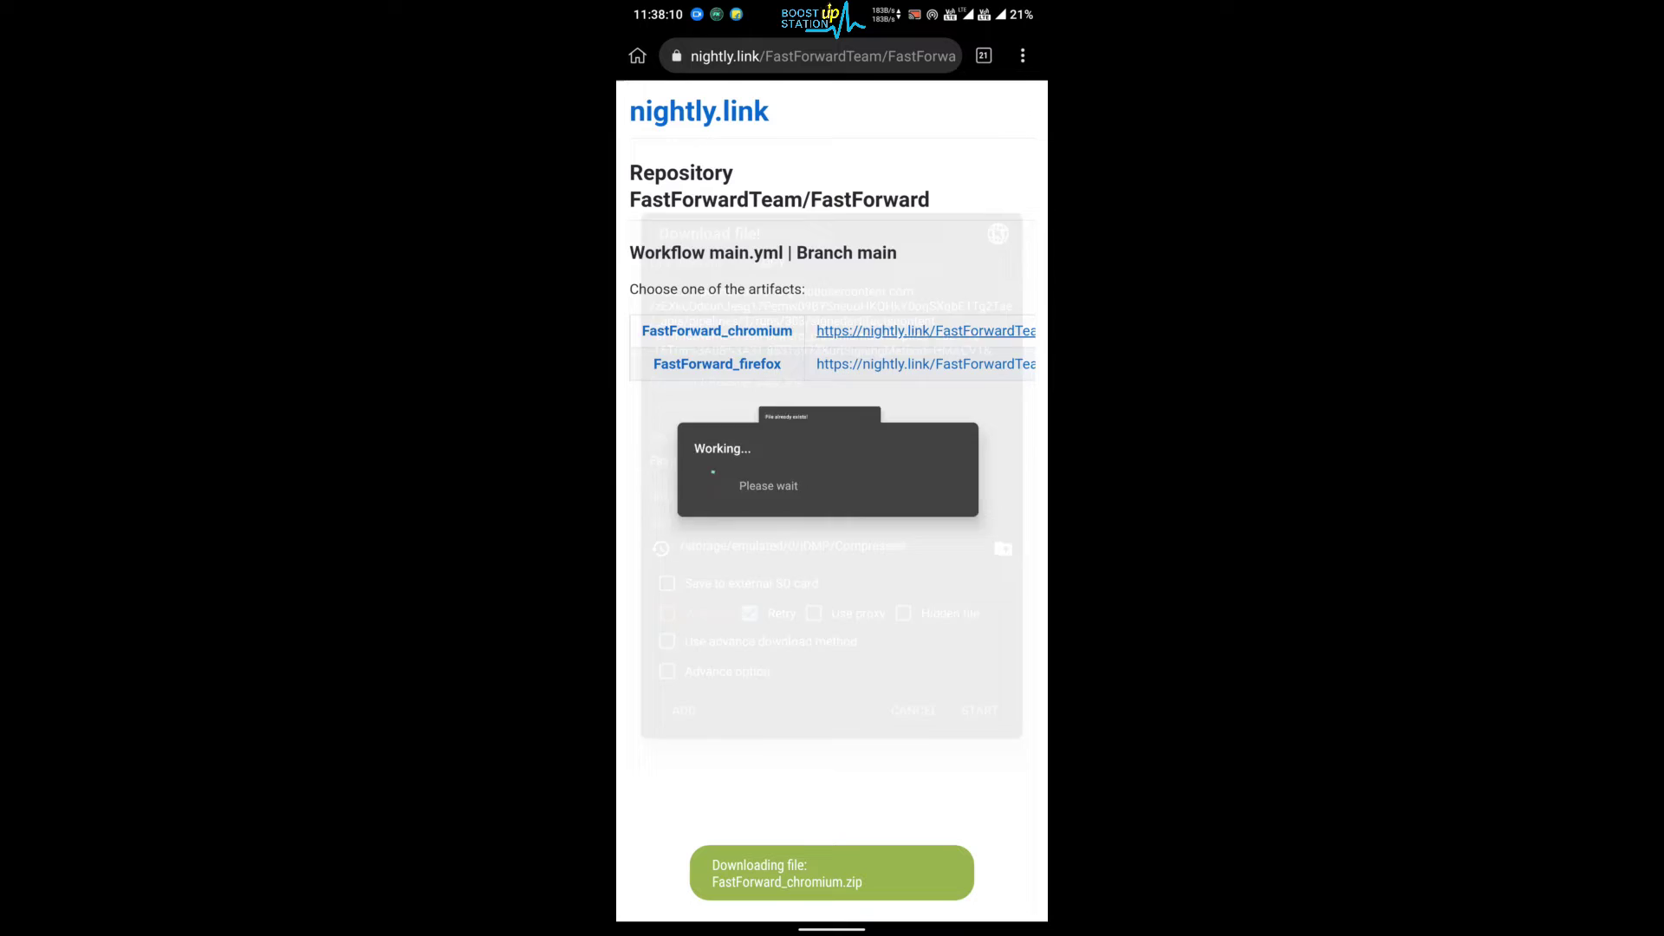
# In MiXplorer, copy the inner zip into Internal storage/IDMP/Compressed, then return to the browser.
pyautogui.moveTo(833, 928); pyautogui.dragTo(1026, 928)
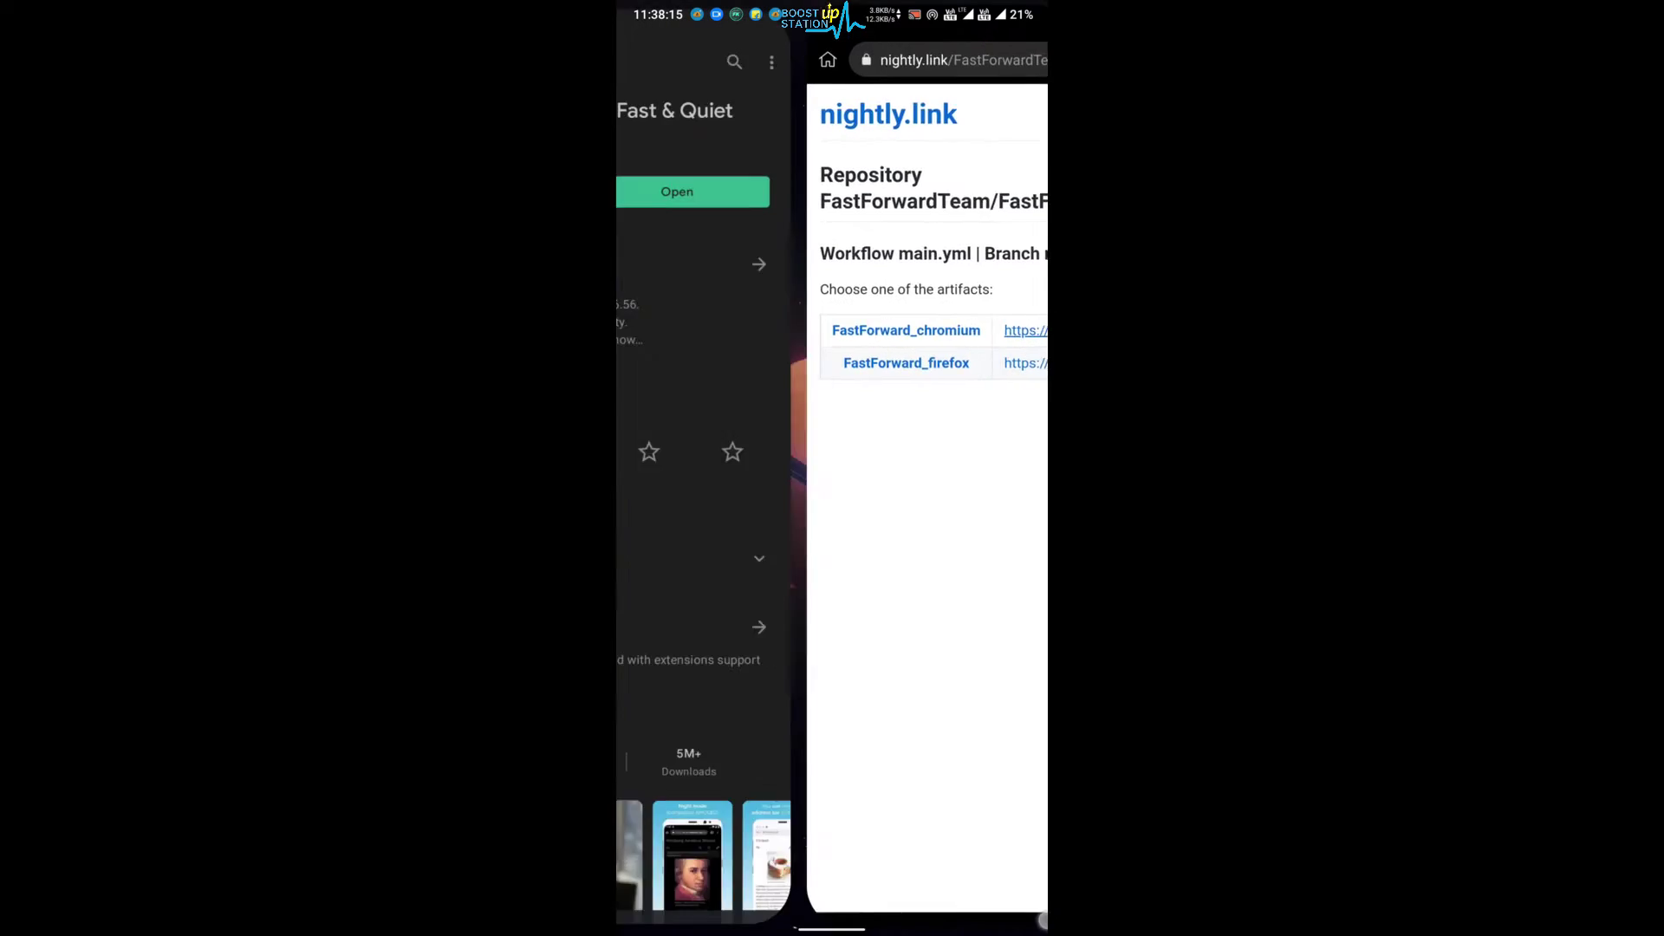
pyautogui.moveTo(832, 928); pyautogui.dragTo(1027, 928)
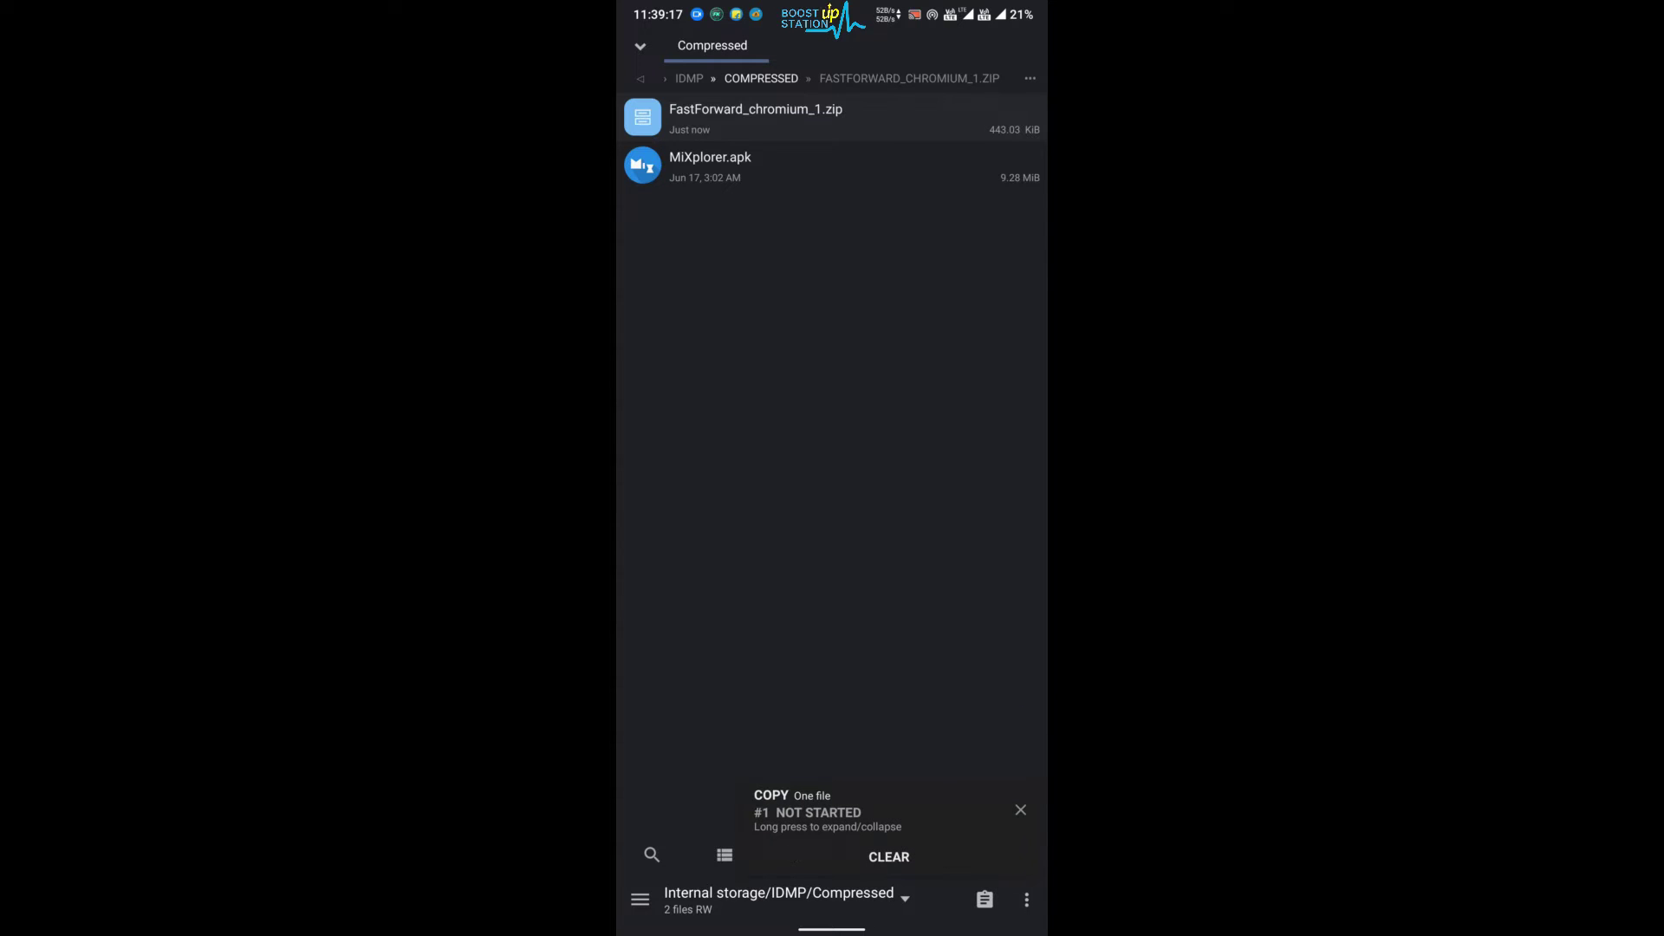
pyautogui.click(866, 801)
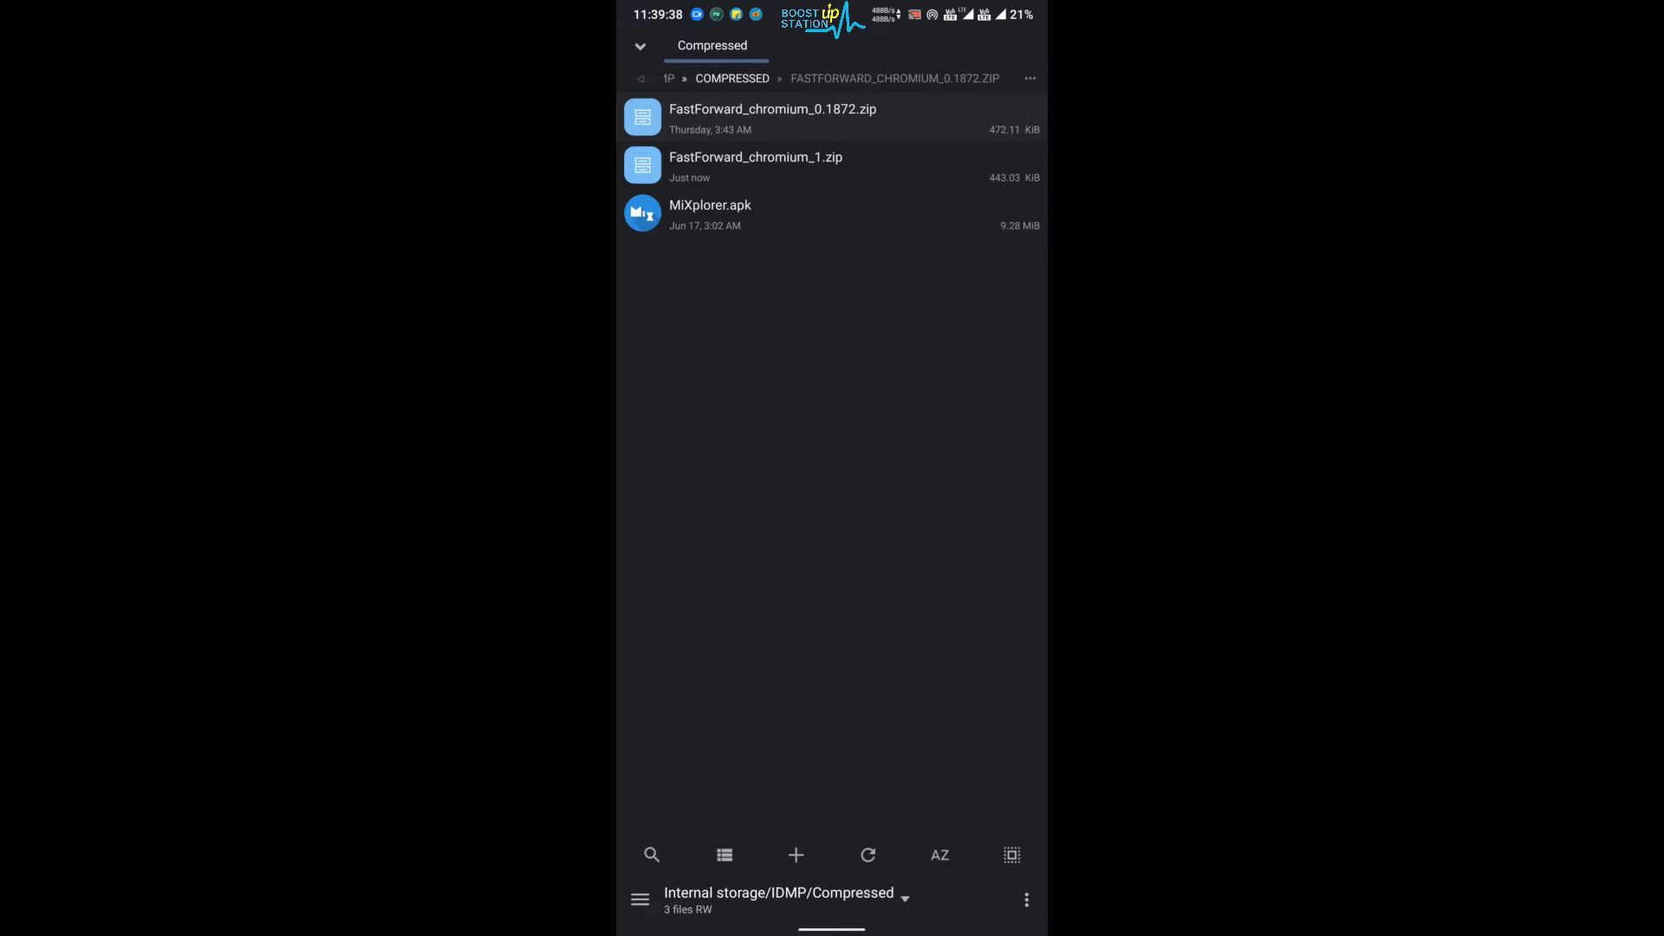
pyautogui.moveTo(863, 923); pyautogui.dragTo(1027, 920)
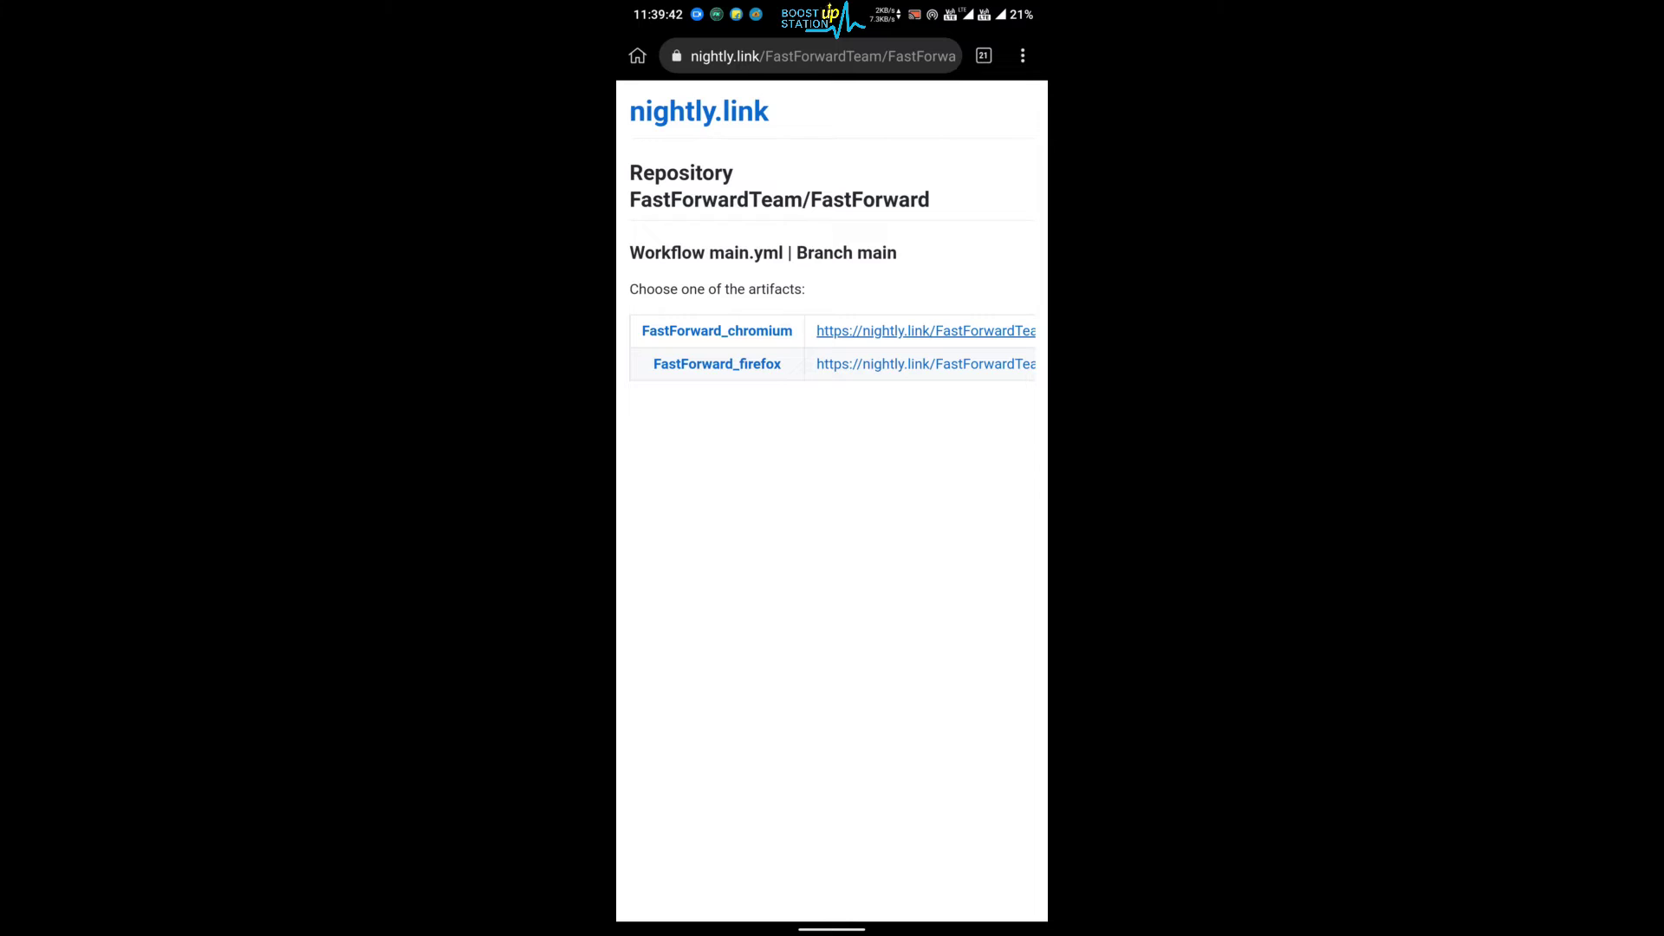
# In Extensions, enable Developer mode and choose to load an extension from a .zip file.
pyautogui.click(1022, 56)
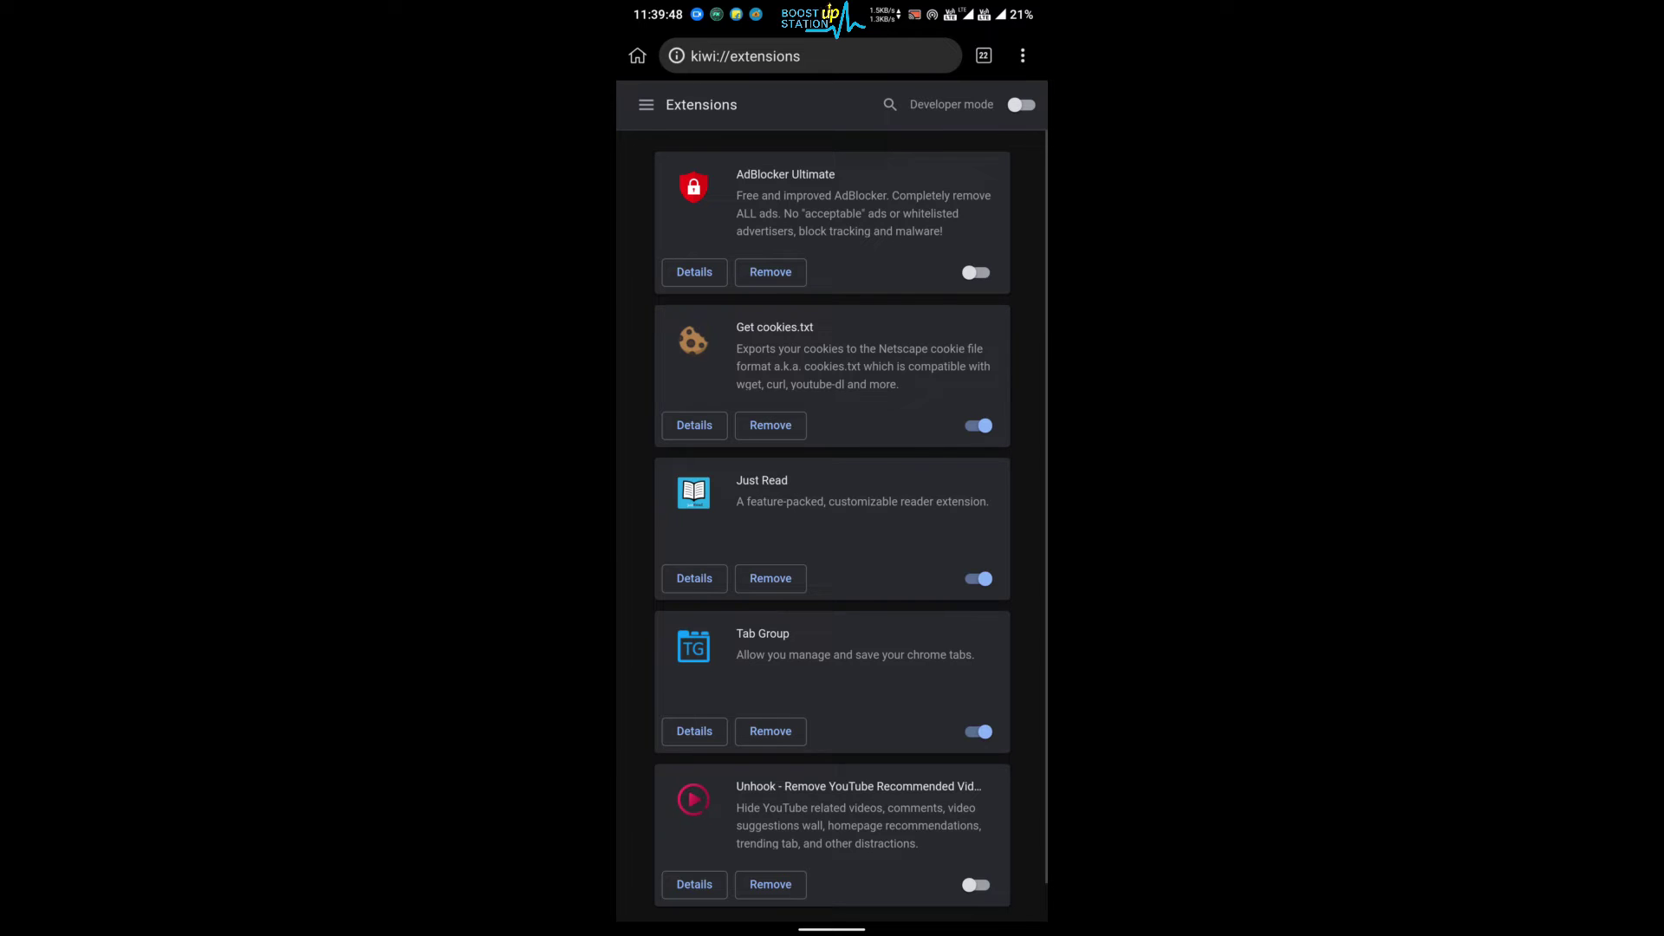
pyautogui.click(1021, 104)
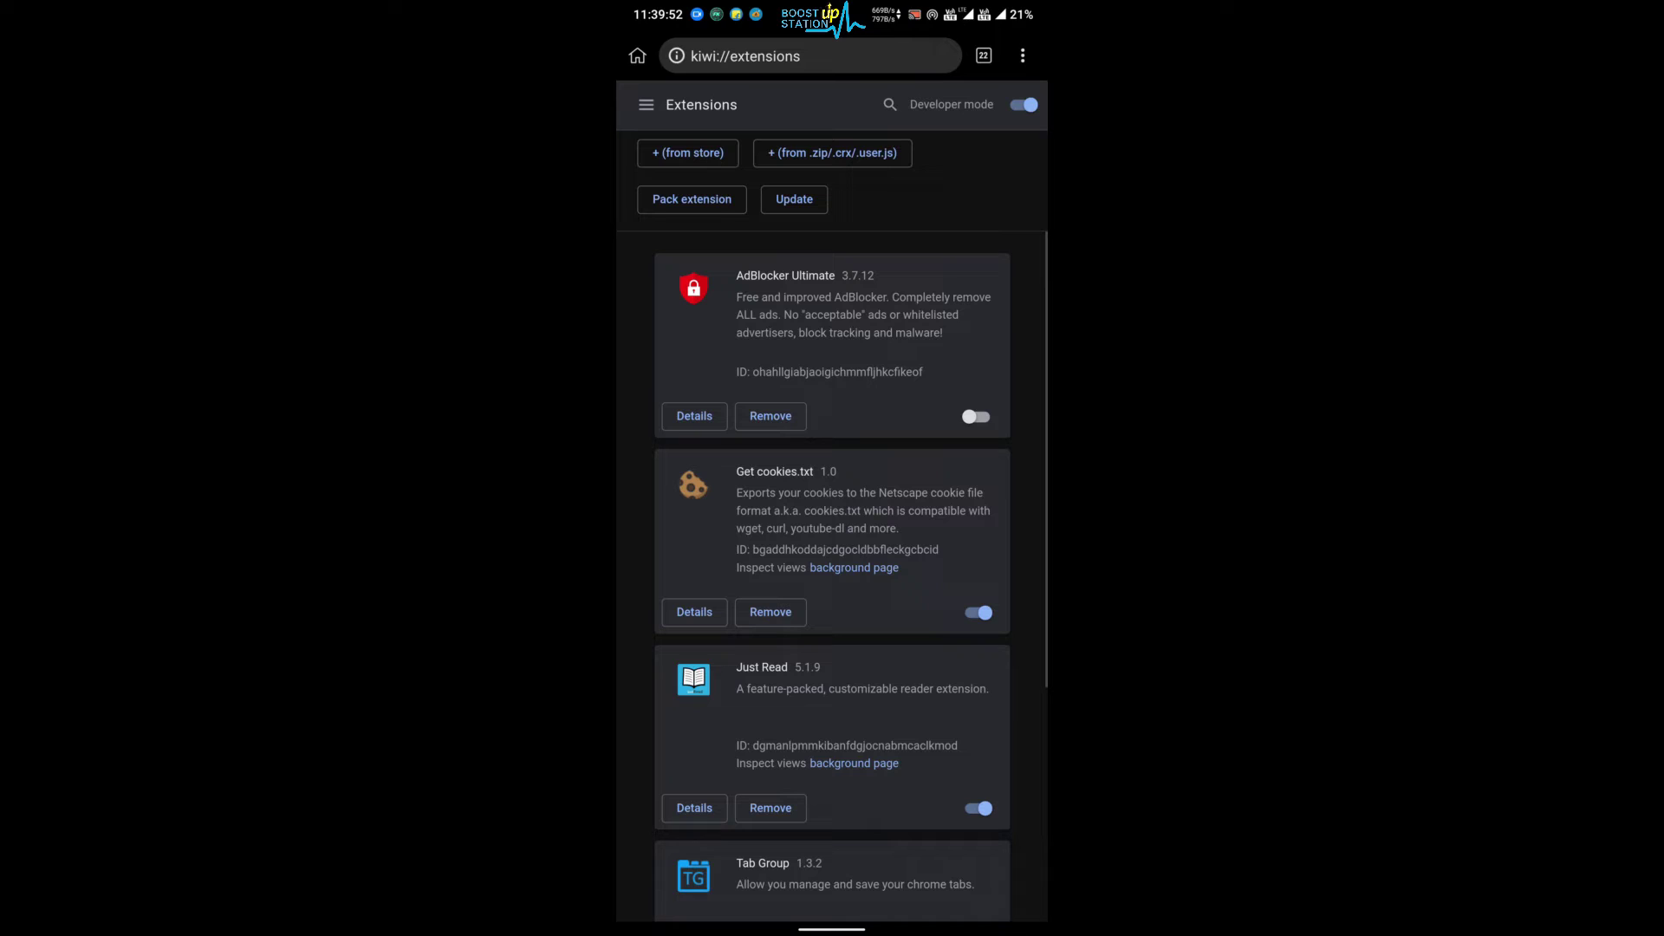
pyautogui.click(880, 146)
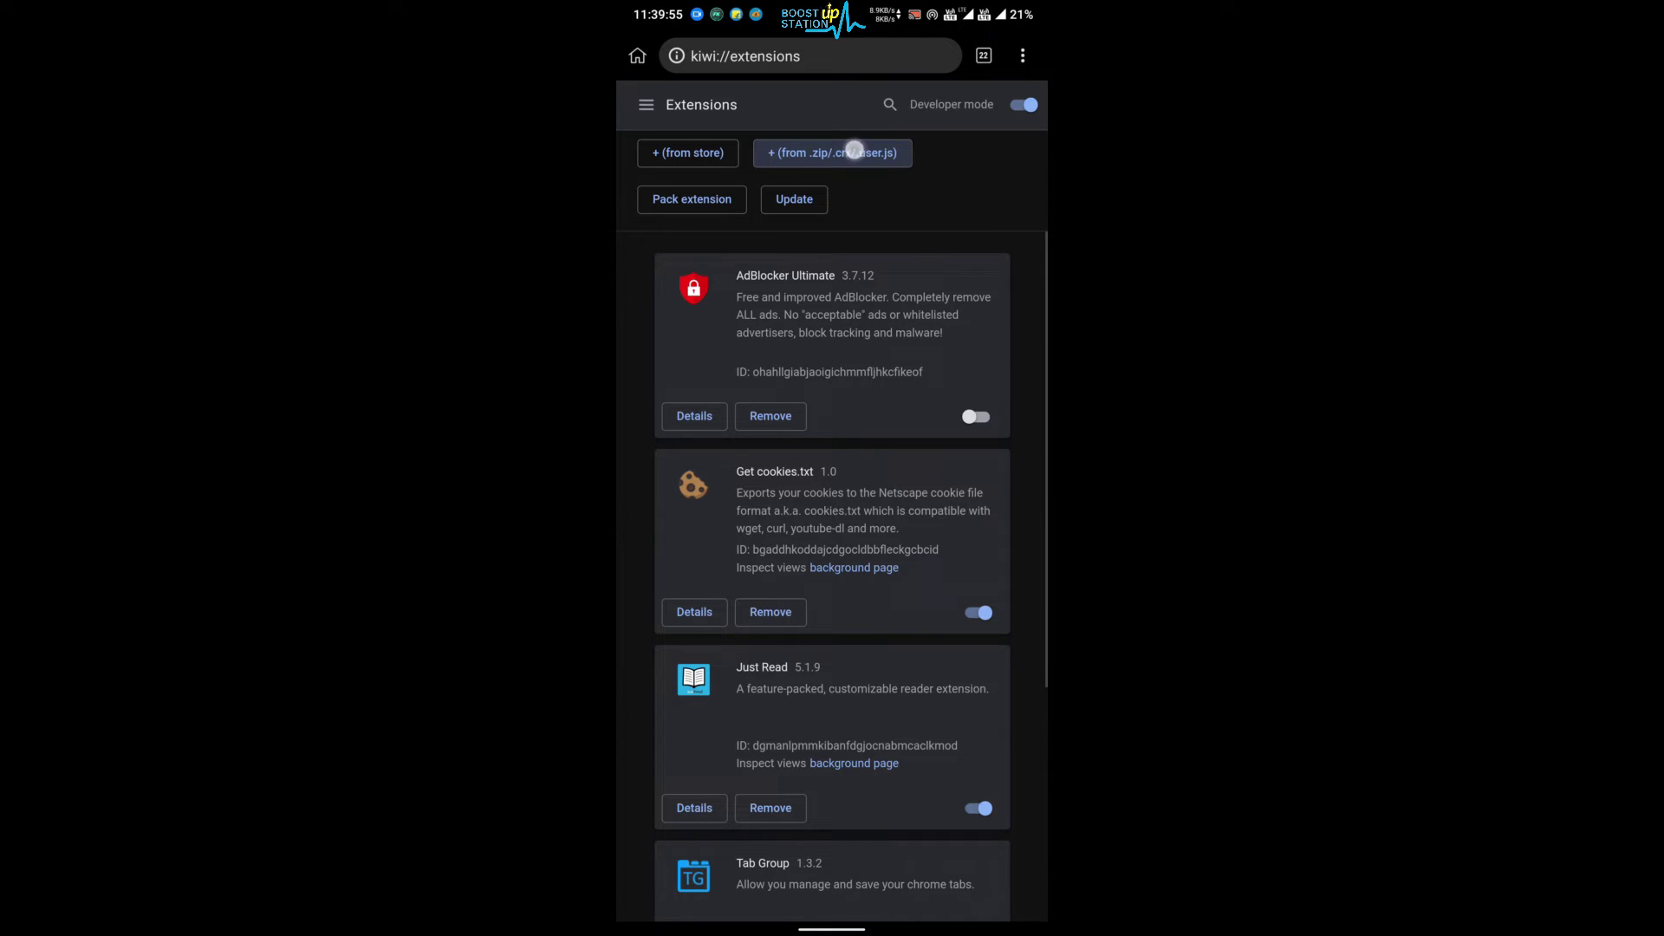
pyautogui.moveTo(927, 154); pyautogui.dragTo(959, 158)
pyautogui.click(843, 154)
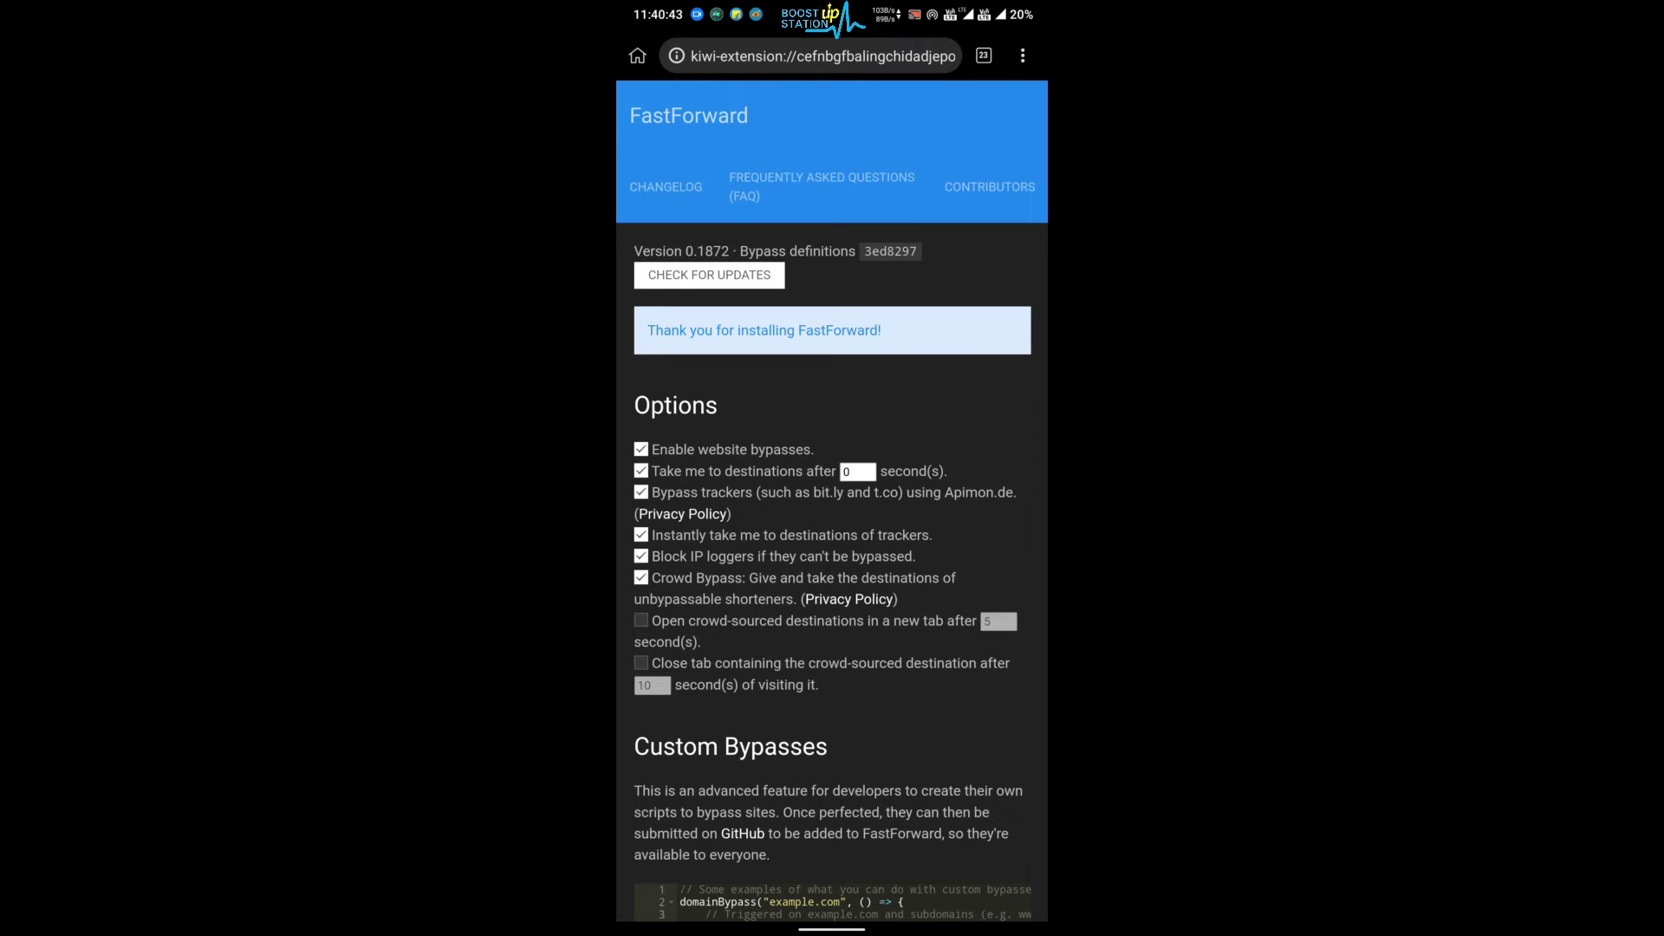
pyautogui.scroll(-2, 897, 647)
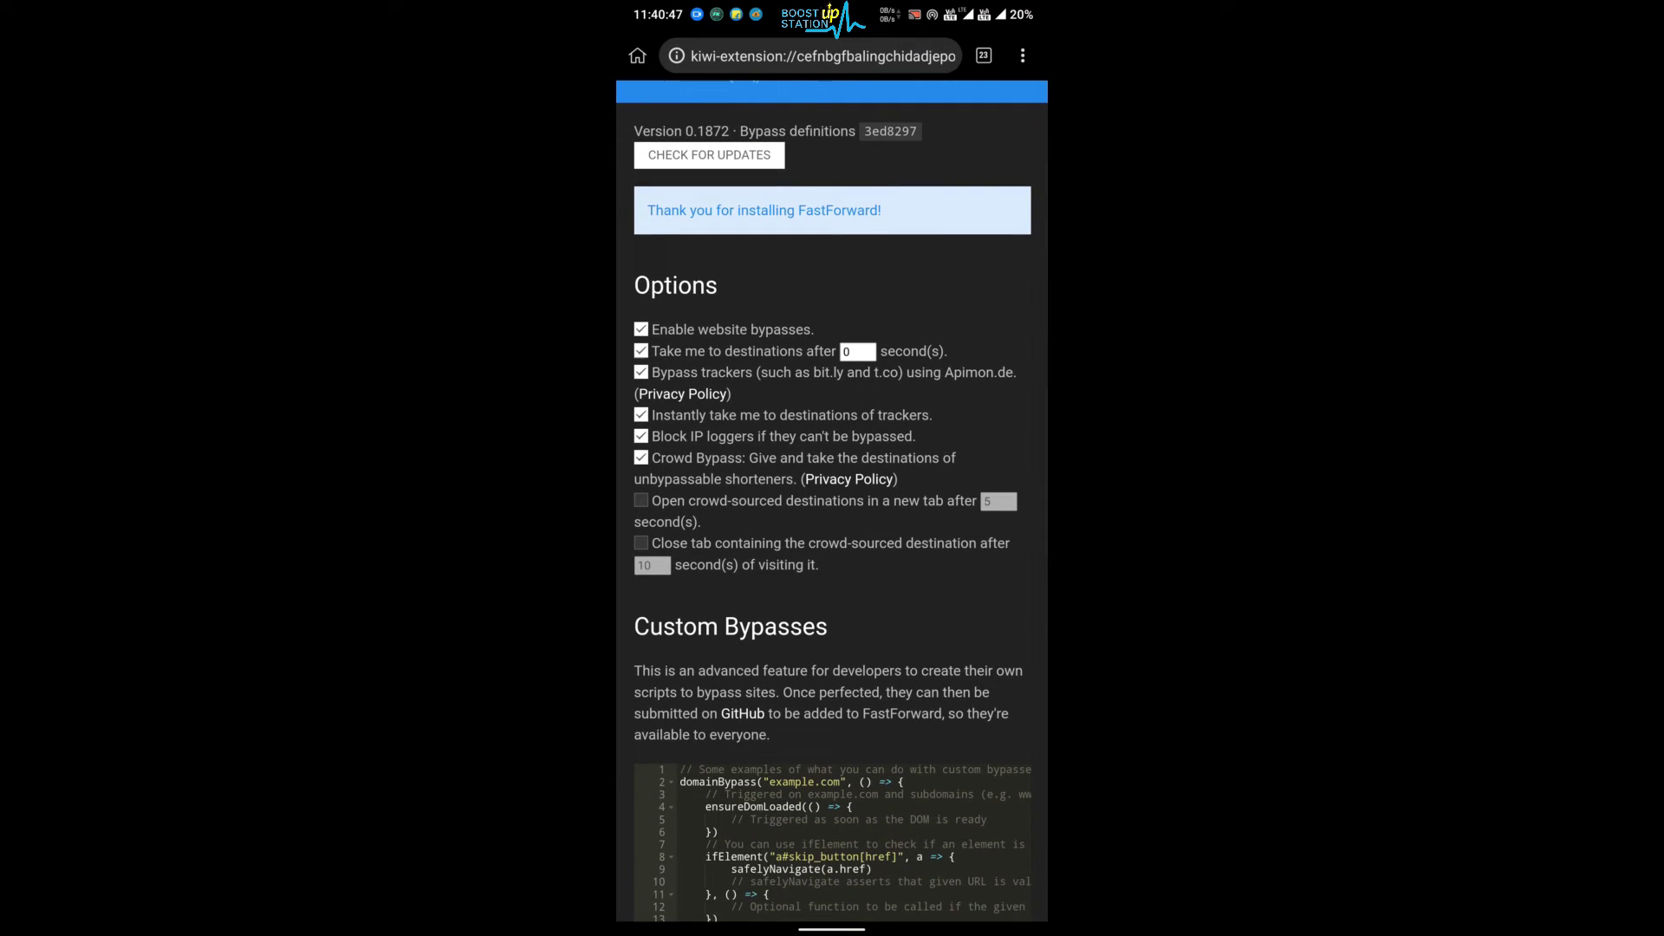
# Tick 'Open crowd-sourced destinations in a new tab', check for definition updates, then show the tab switcher.
pyautogui.click(641, 500)
pyautogui.scroll(-5, 832, 519)
pyautogui.scroll(6, 832, 519)
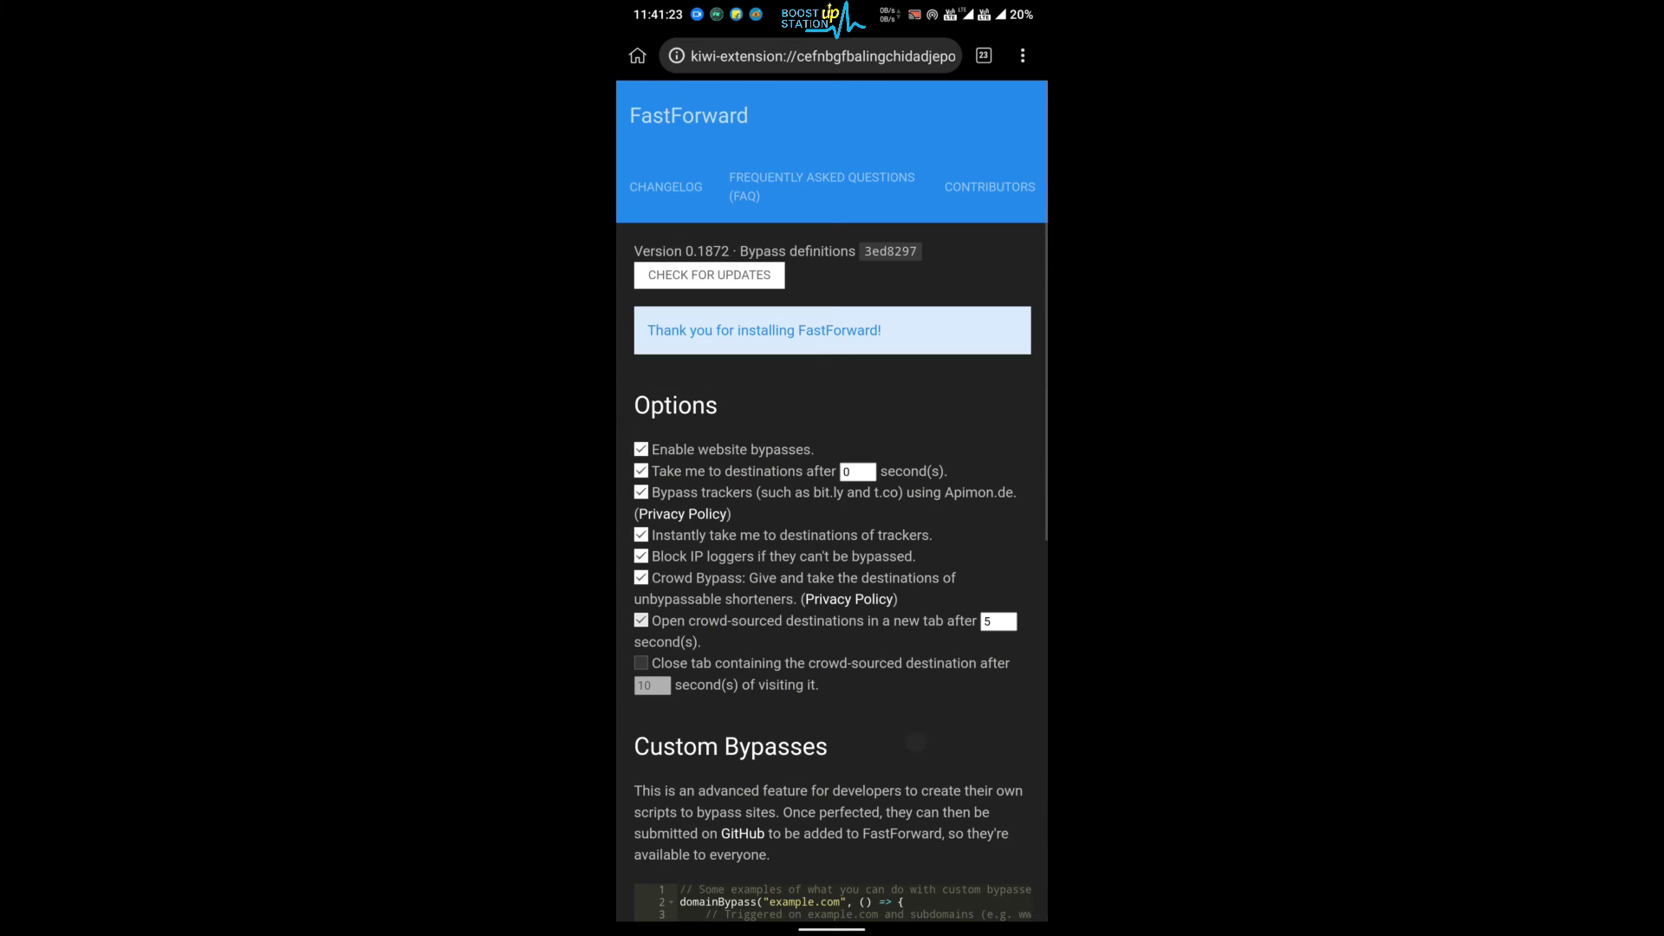
pyautogui.click(708, 275)
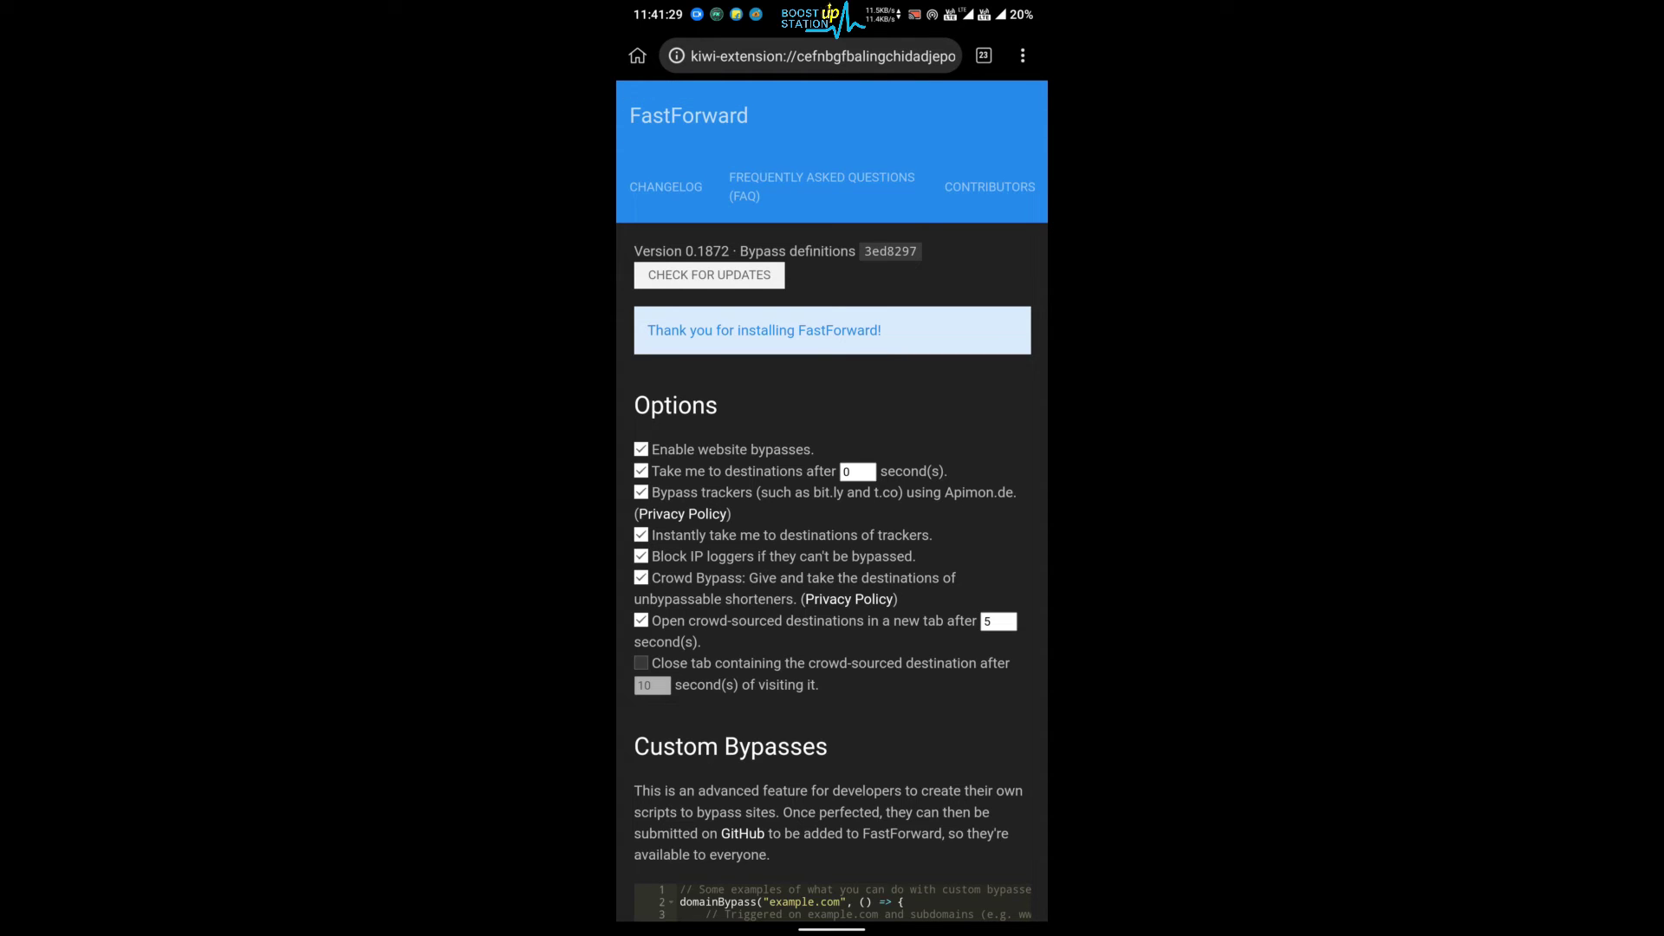
pyautogui.click(983, 54)
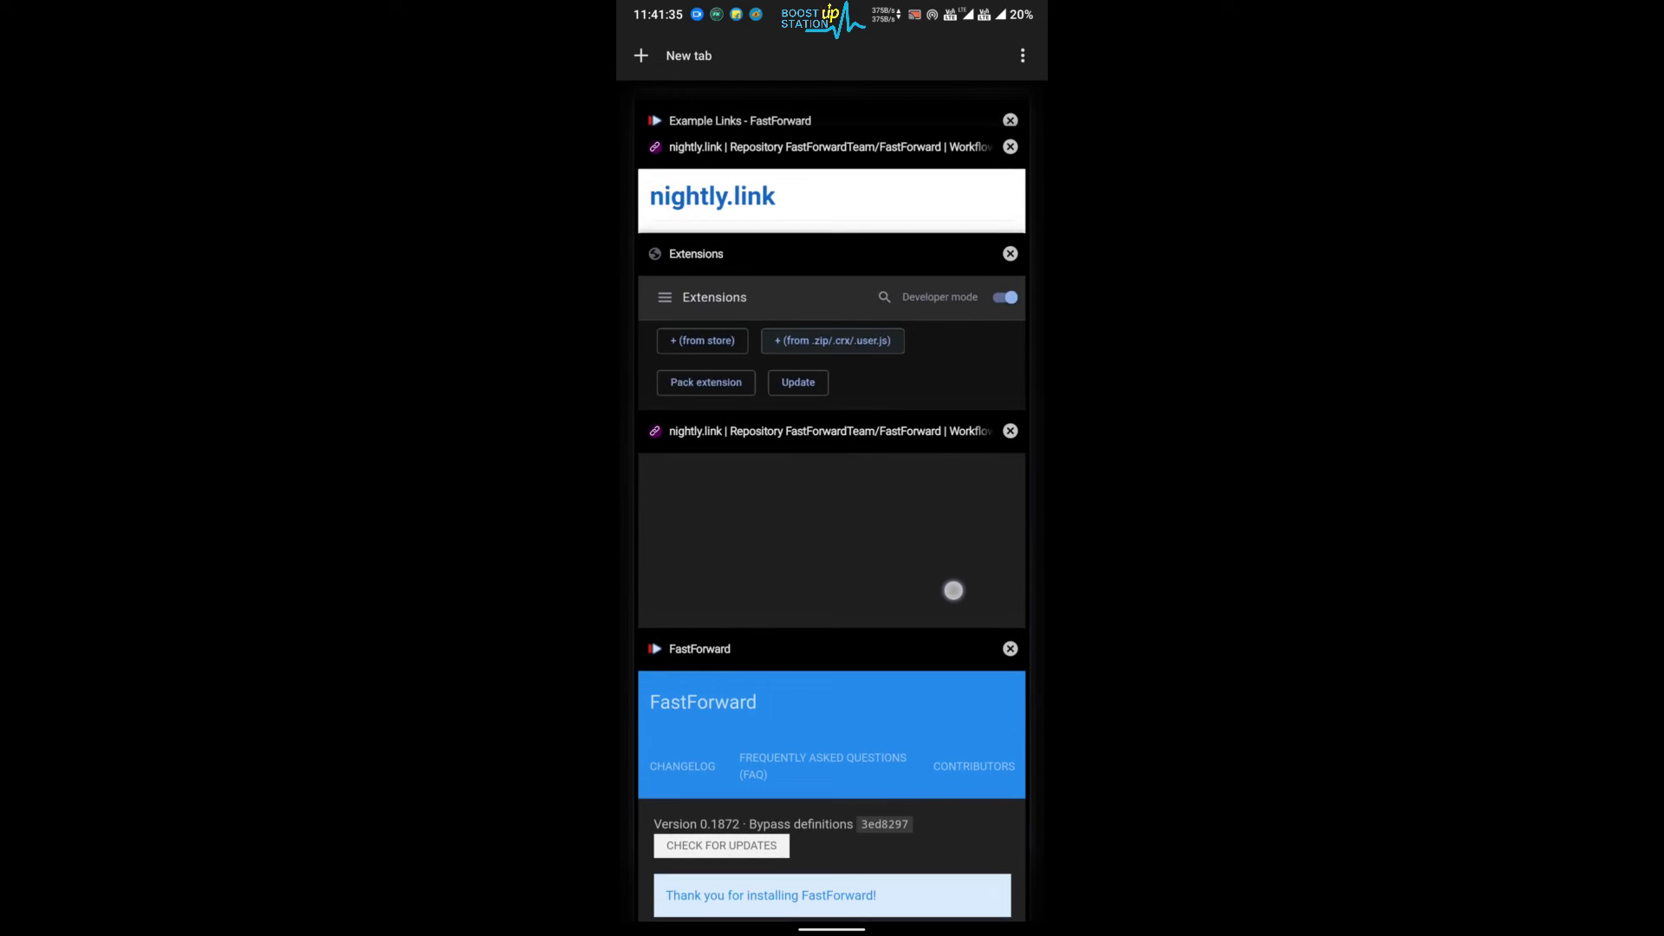
pyautogui.moveTo(949, 506); pyautogui.dragTo(962, 722)
# Switch to the Example Links tab and follow the Bit.ly example link to the Universal Bypass site.
pyautogui.click(859, 141)
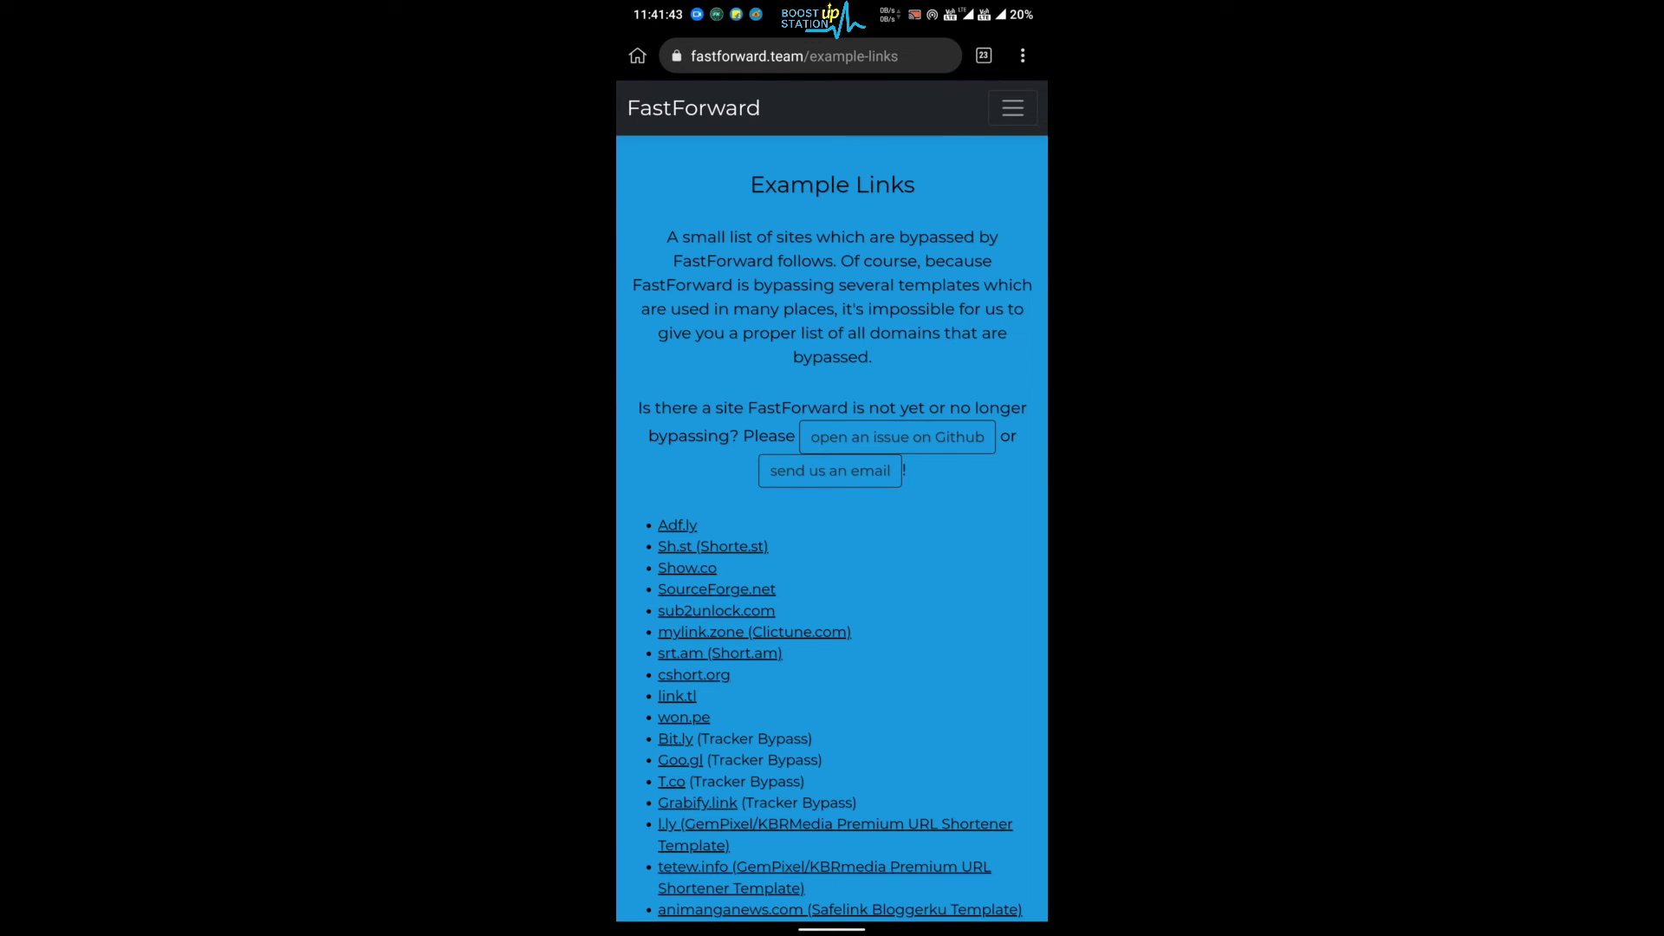
pyautogui.moveTo(903, 679); pyautogui.dragTo(949, 324)
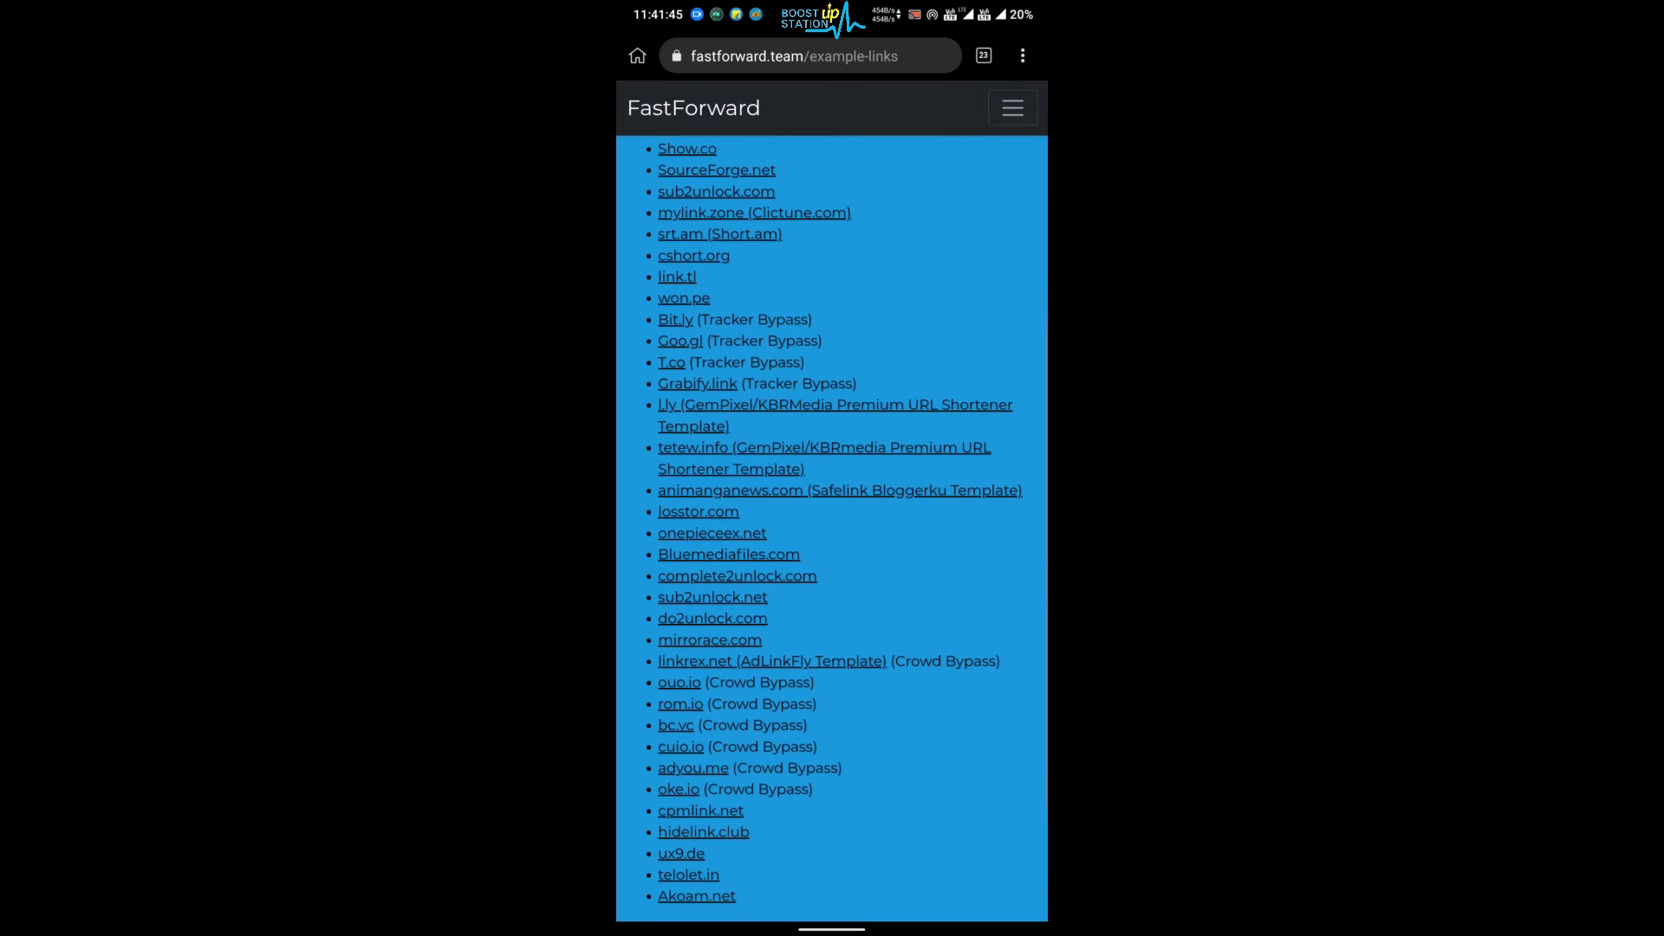
pyautogui.moveTo(885, 832)
pyautogui.mouseDown()
pyautogui.moveTo(943, 555)
pyautogui.moveTo(922, 706)
pyautogui.mouseUp()
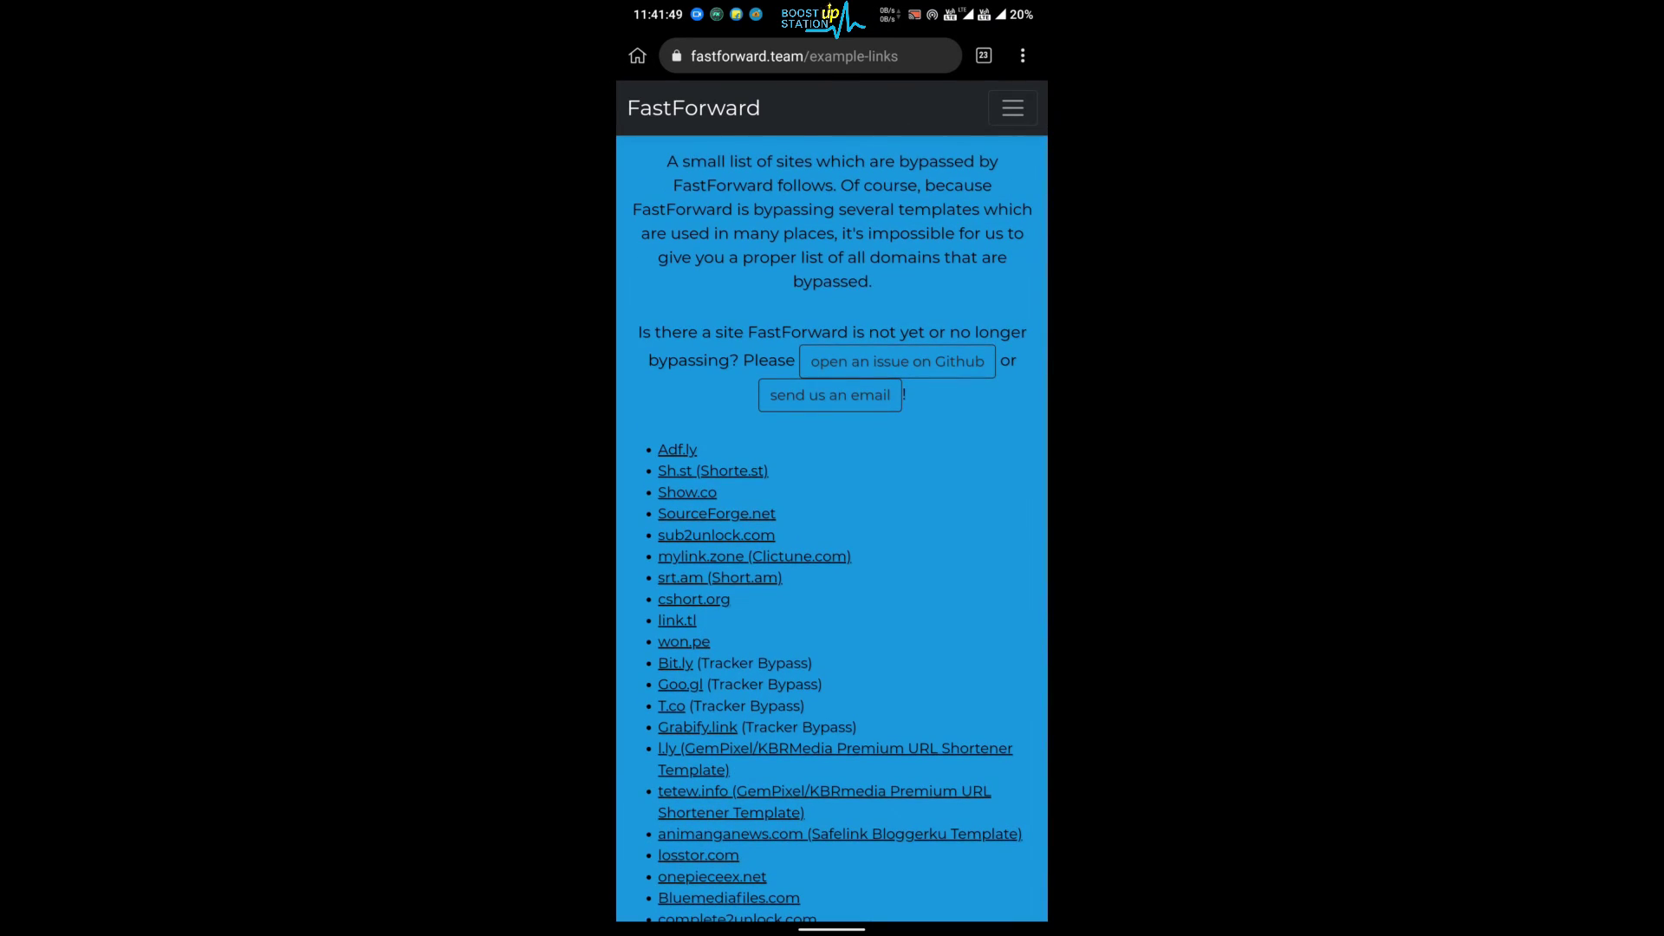
pyautogui.scroll(5, 728, 520)
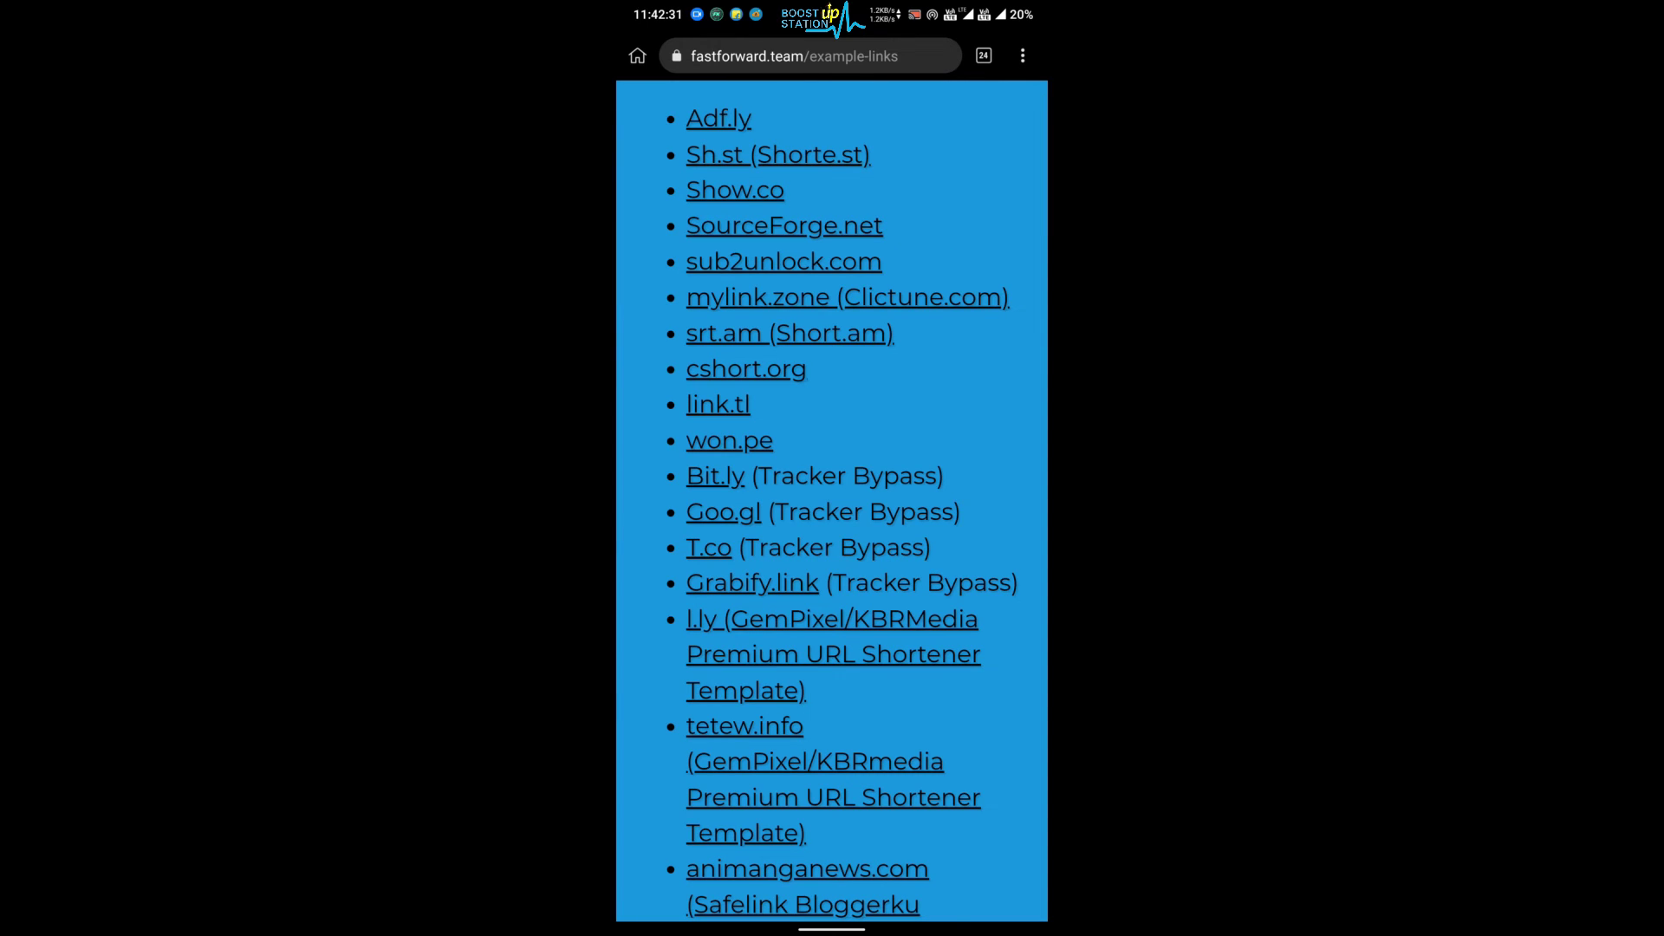
pyautogui.click(723, 478)
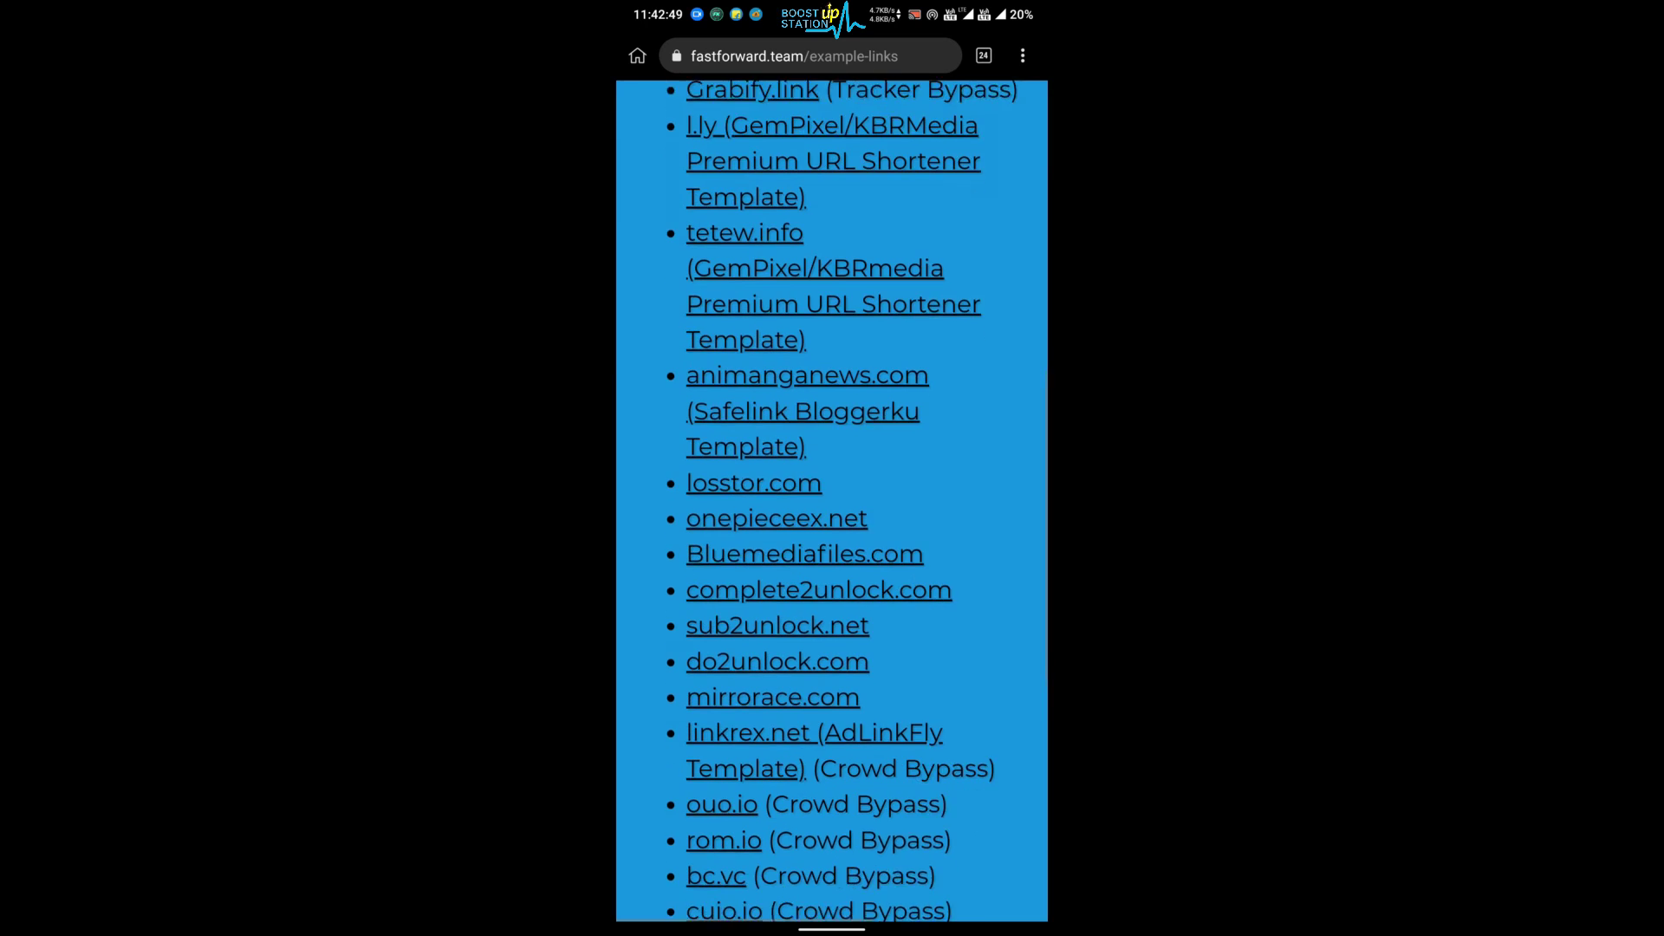
pyautogui.scroll(-5, 833, 520)
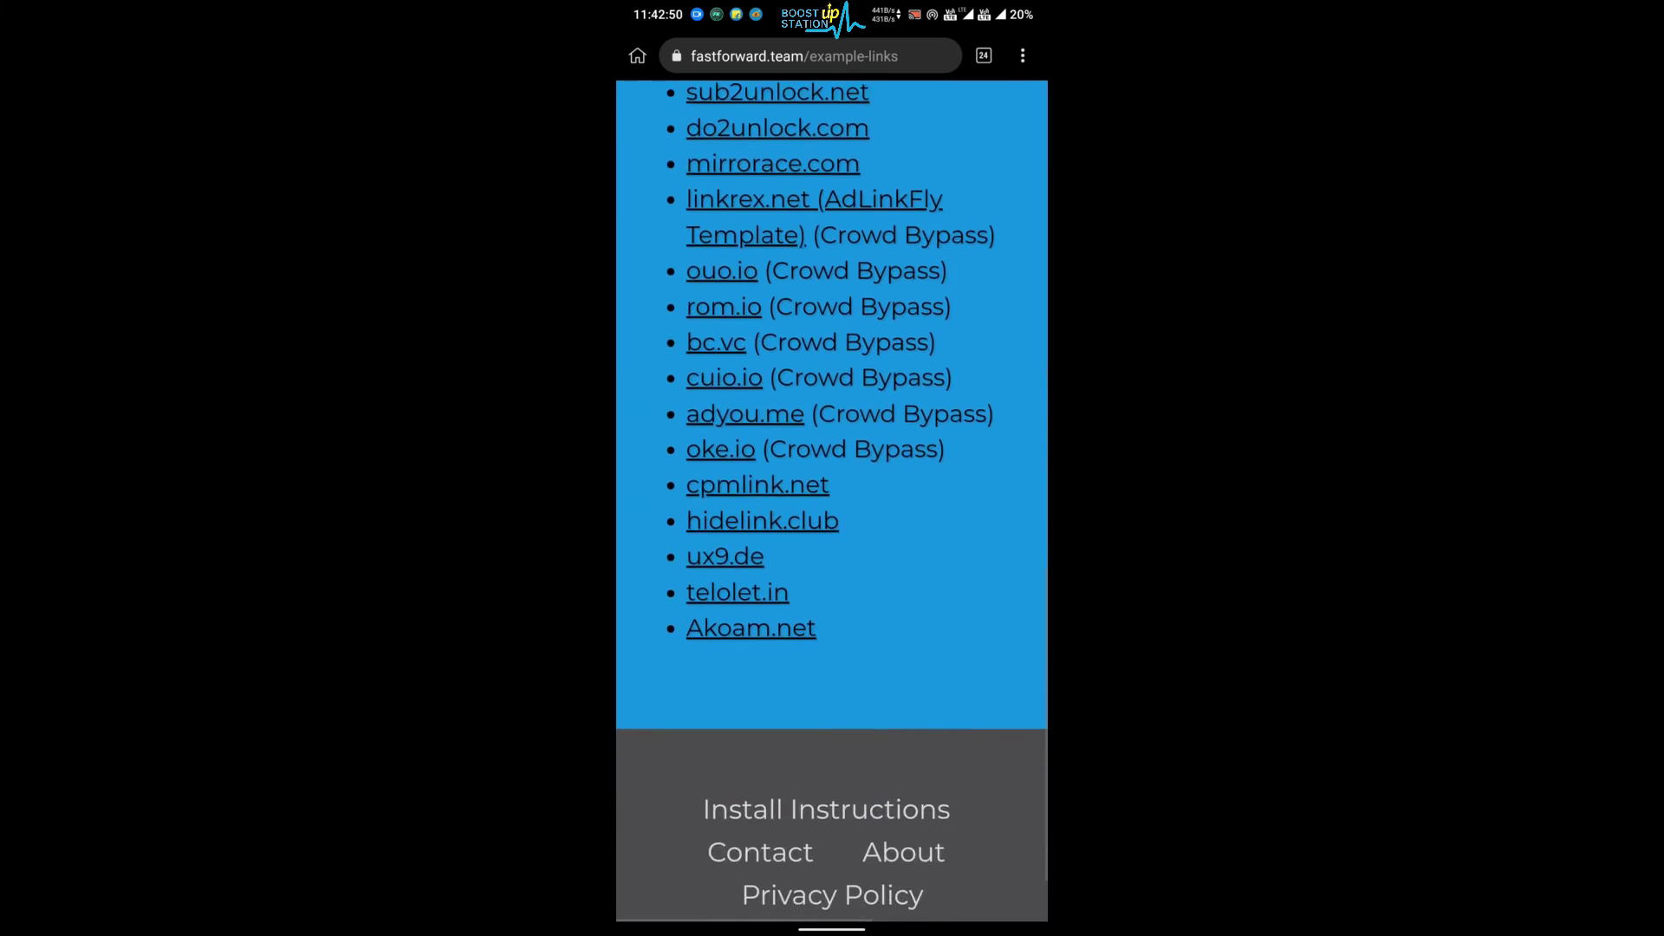
pyautogui.scroll(-3, 912, 539)
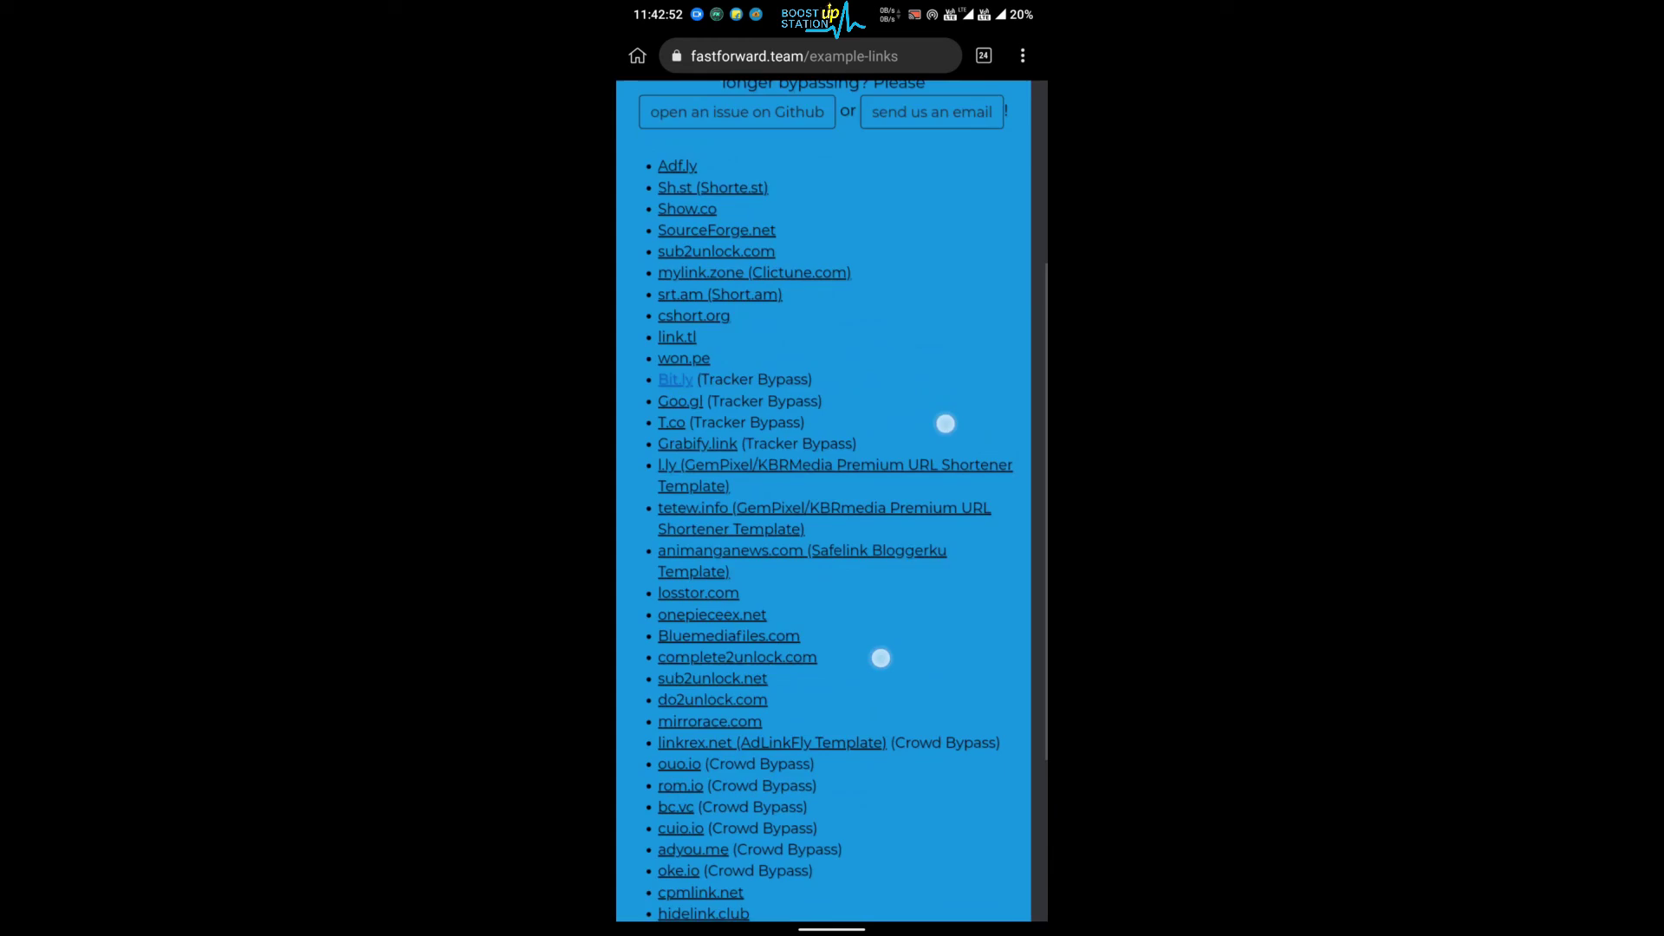
pyautogui.scroll(5, 945, 424)
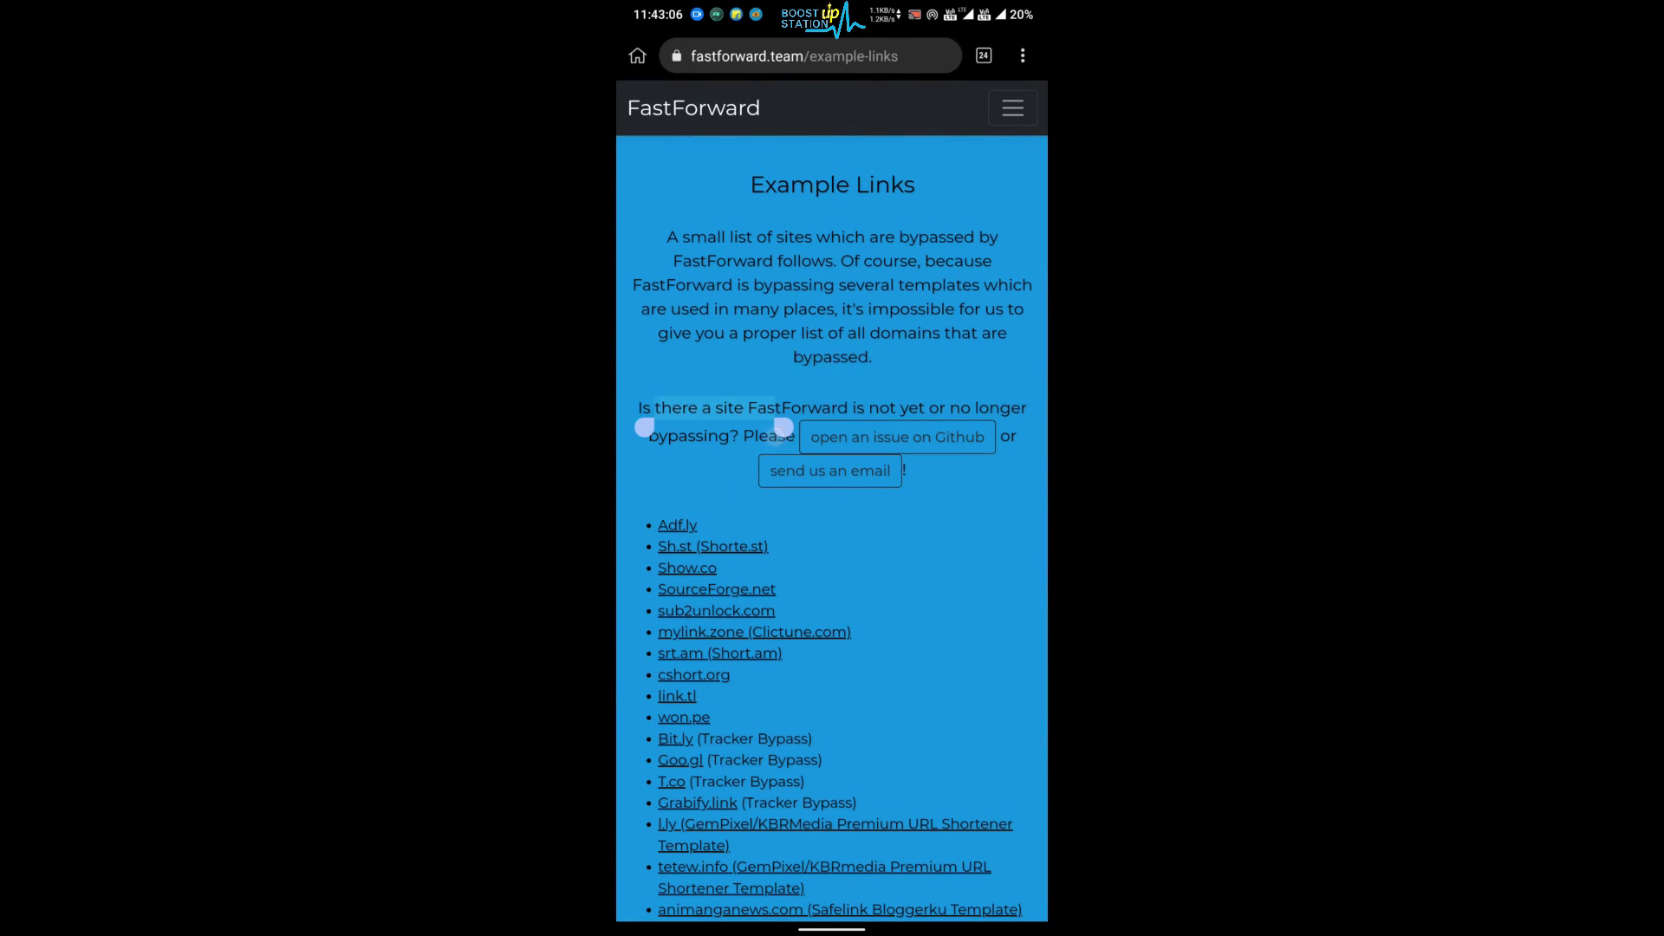
# Clear the stray selection and select the question text up to FastForward.
pyautogui.press('Escape')
pyautogui.click(673, 407)
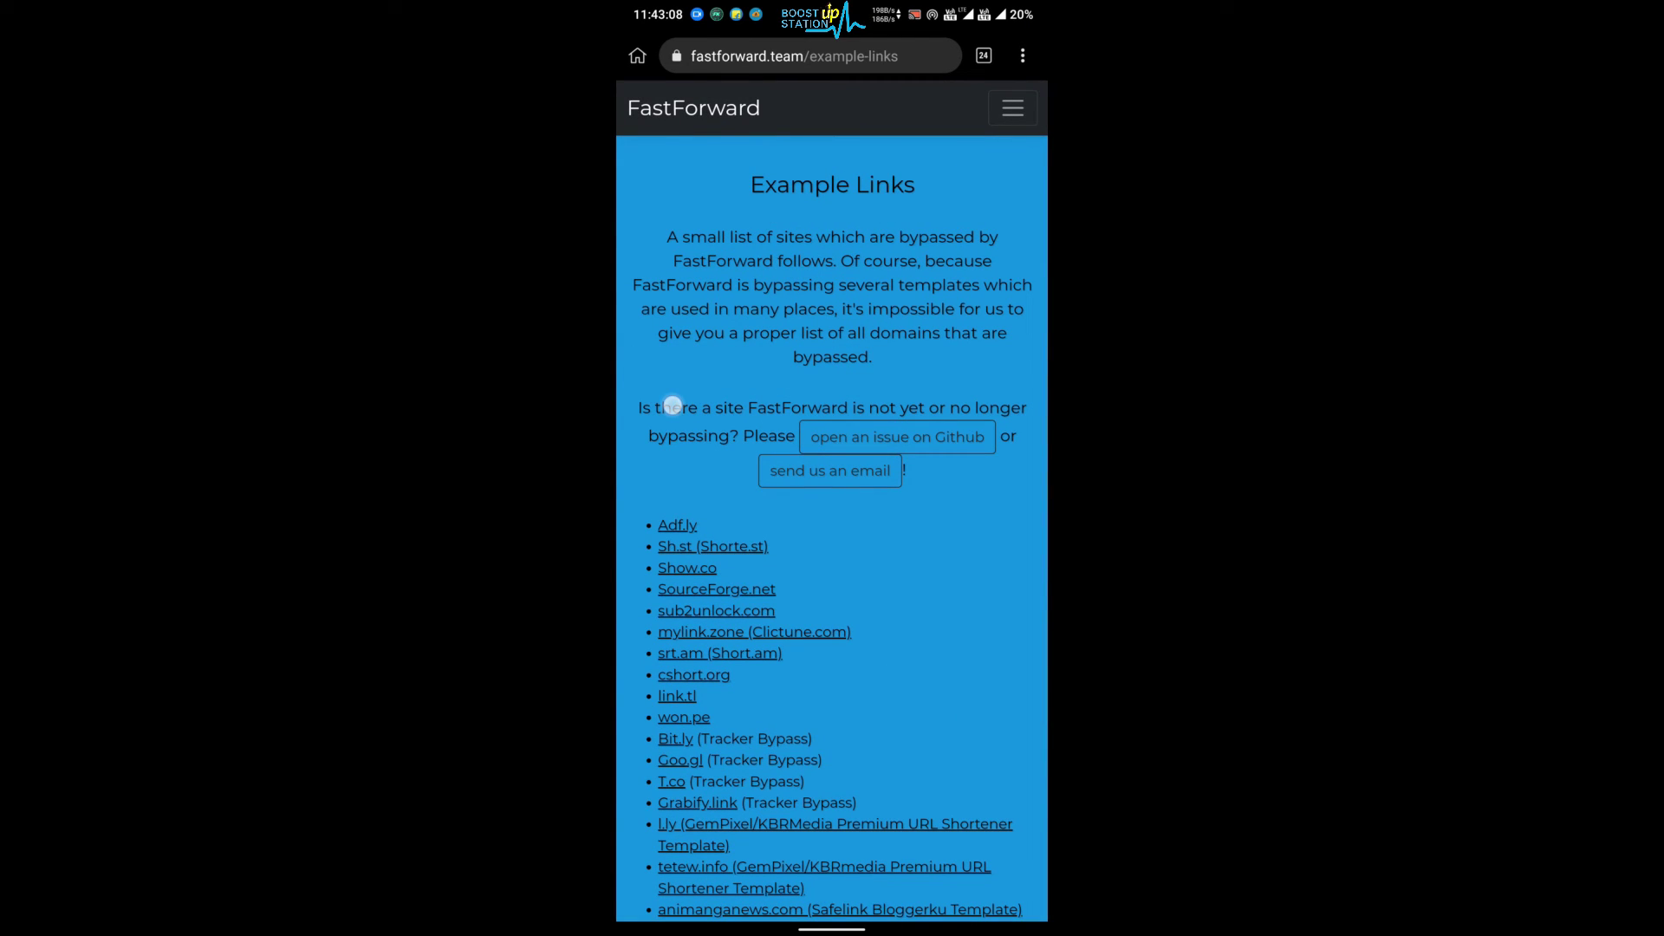
pyautogui.click(672, 407)
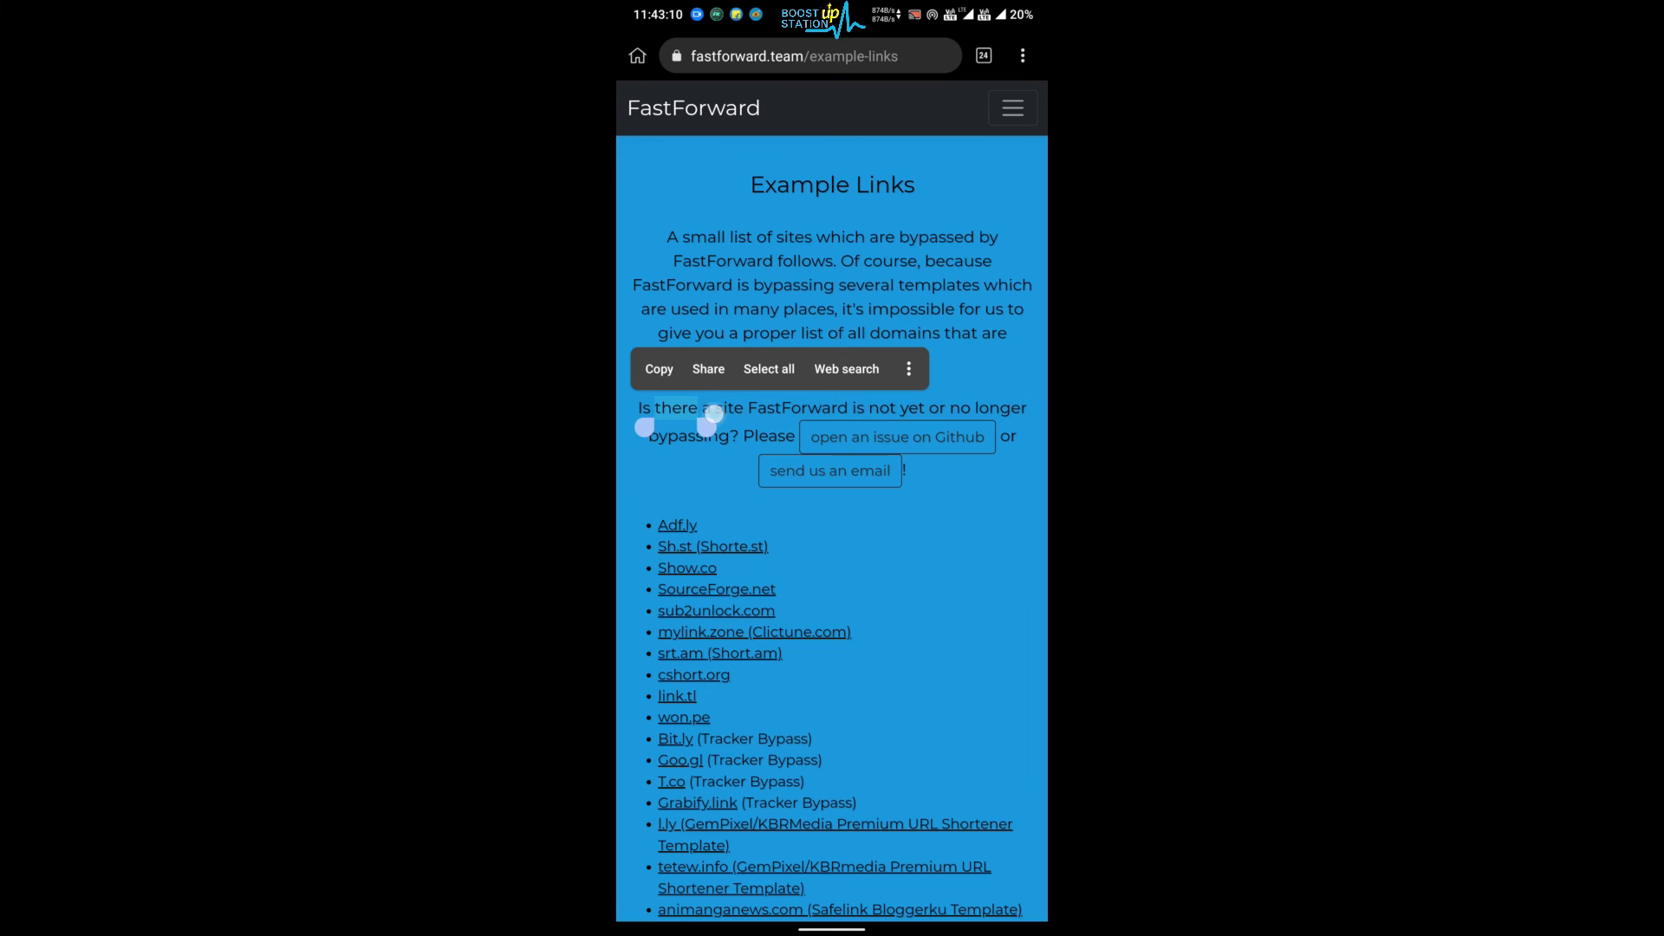
pyautogui.moveTo(706, 426)
pyautogui.mouseDown()
pyautogui.moveTo(980, 437)
pyautogui.moveTo(702, 460)
pyautogui.mouseUp()
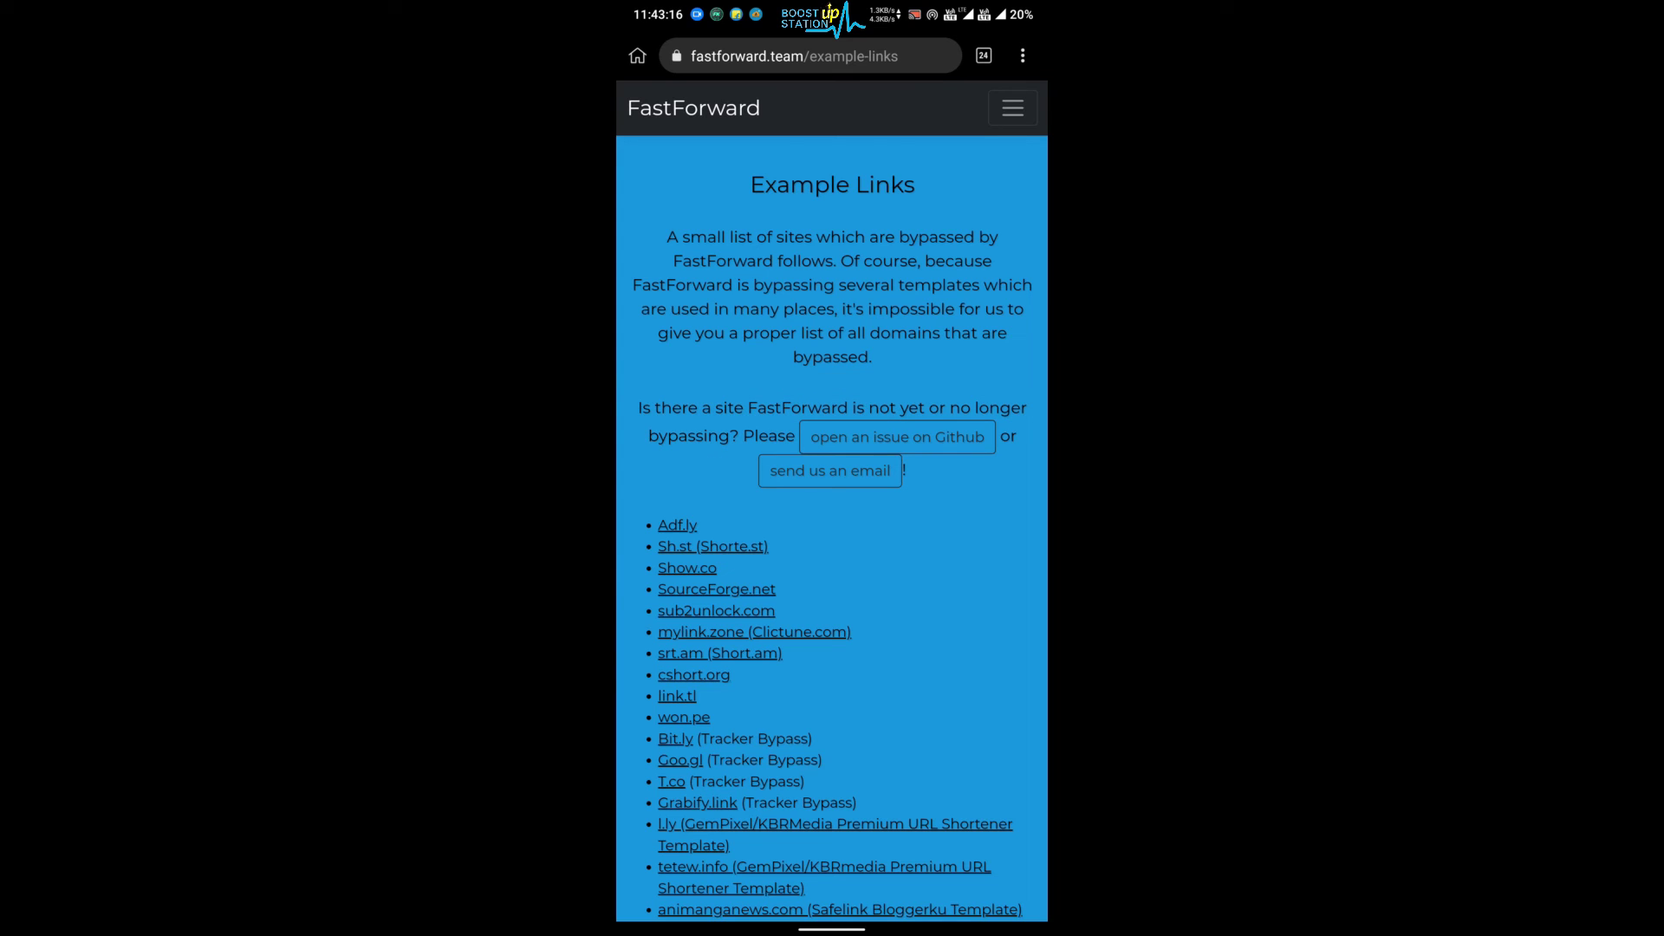
pyautogui.scroll(5, 858, 468)
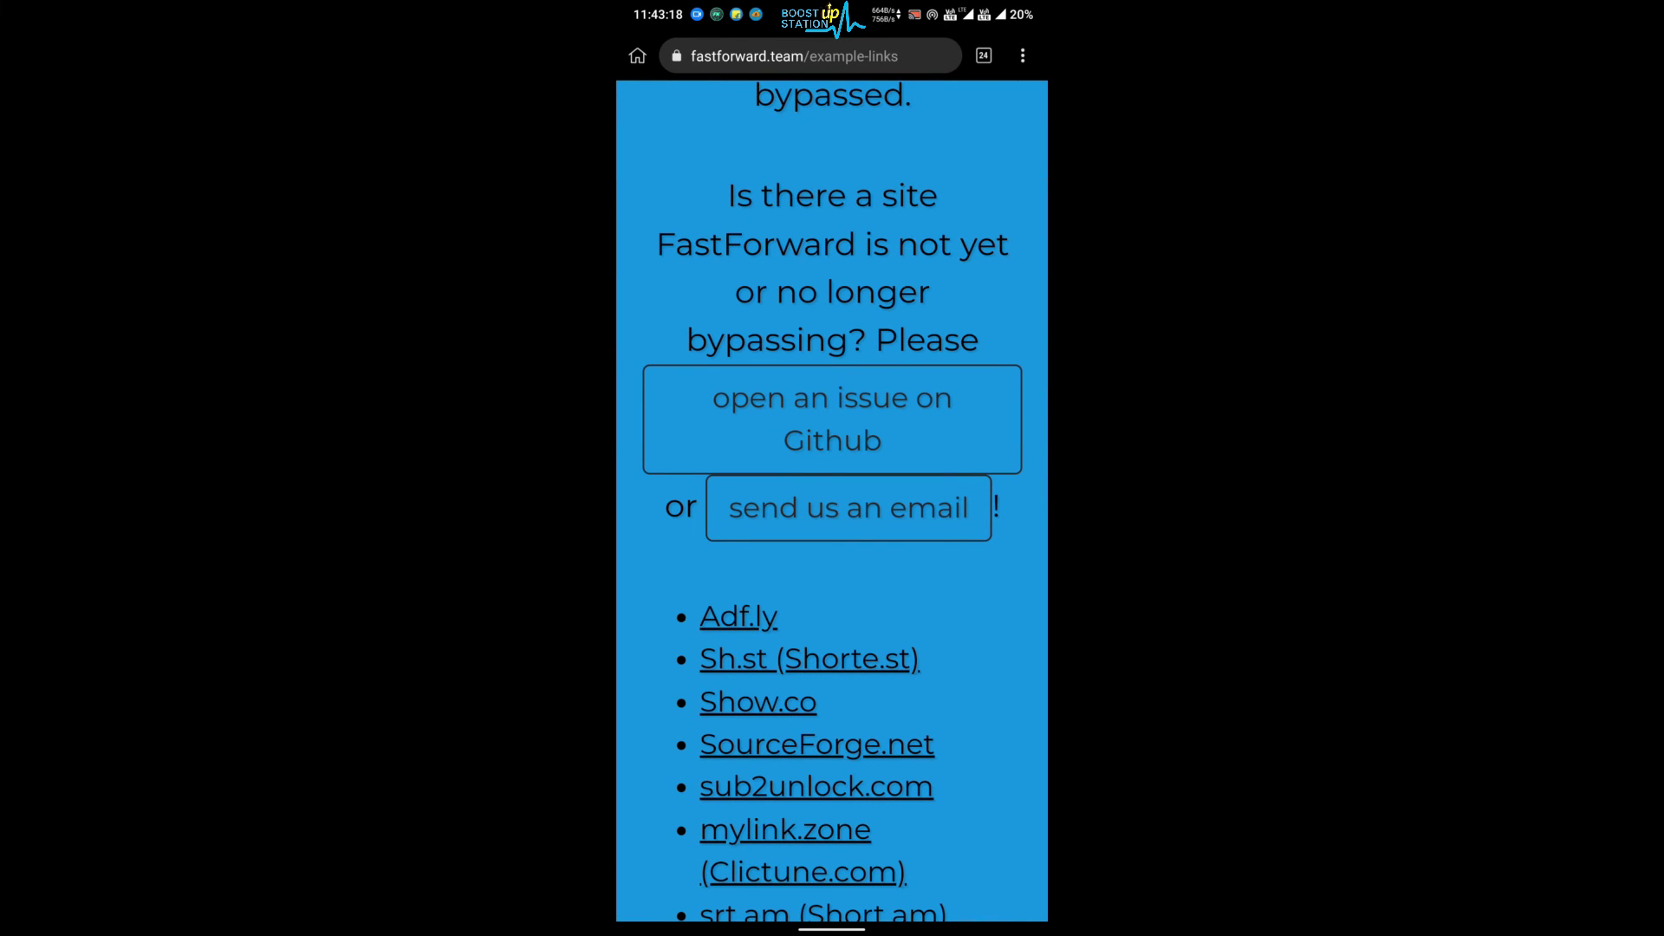
# Try 'send us an email', cancel the Open with sheet, then follow 'open an issue on Github'.
pyautogui.click(893, 506)
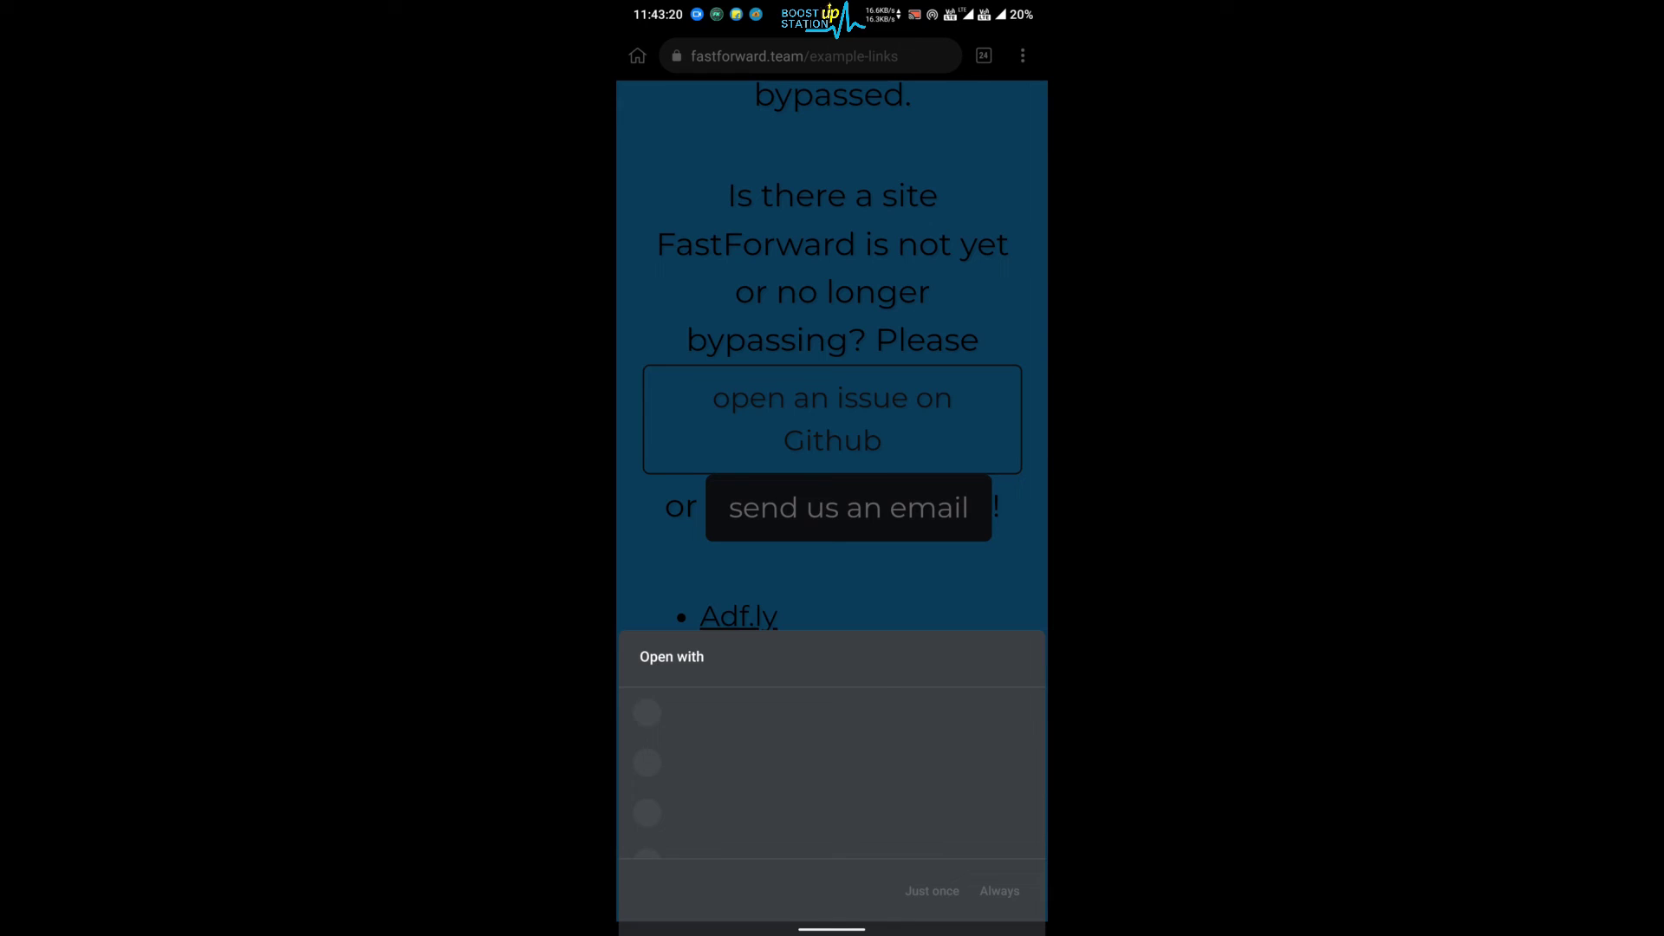
pyautogui.click(928, 320)
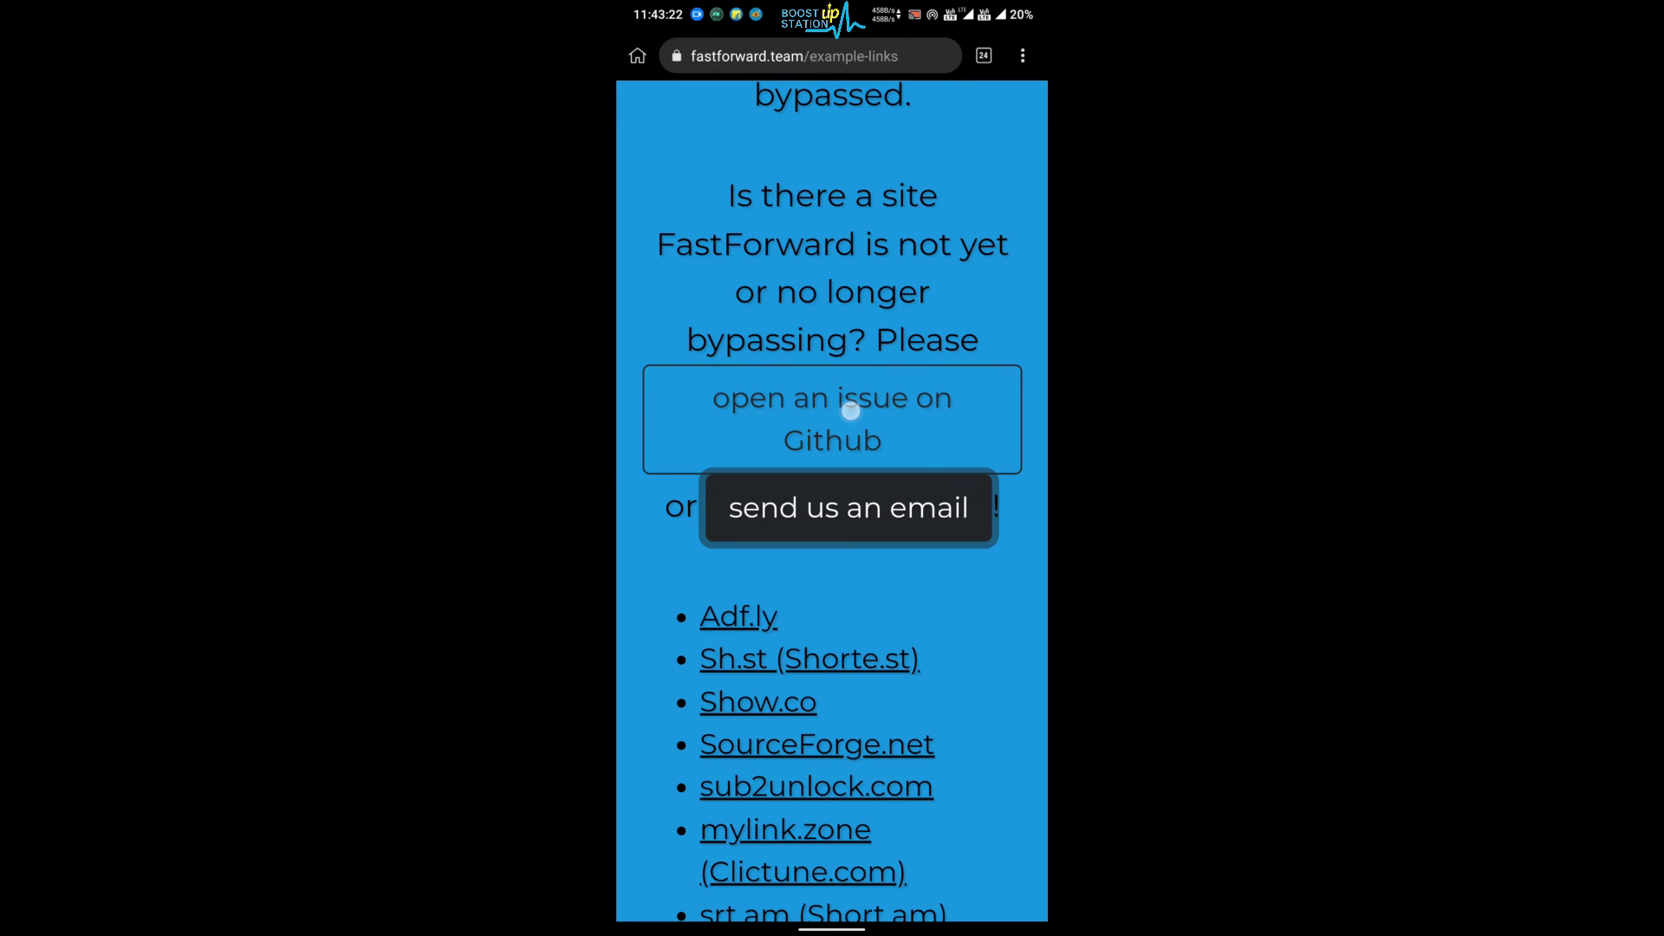
pyautogui.click(850, 409)
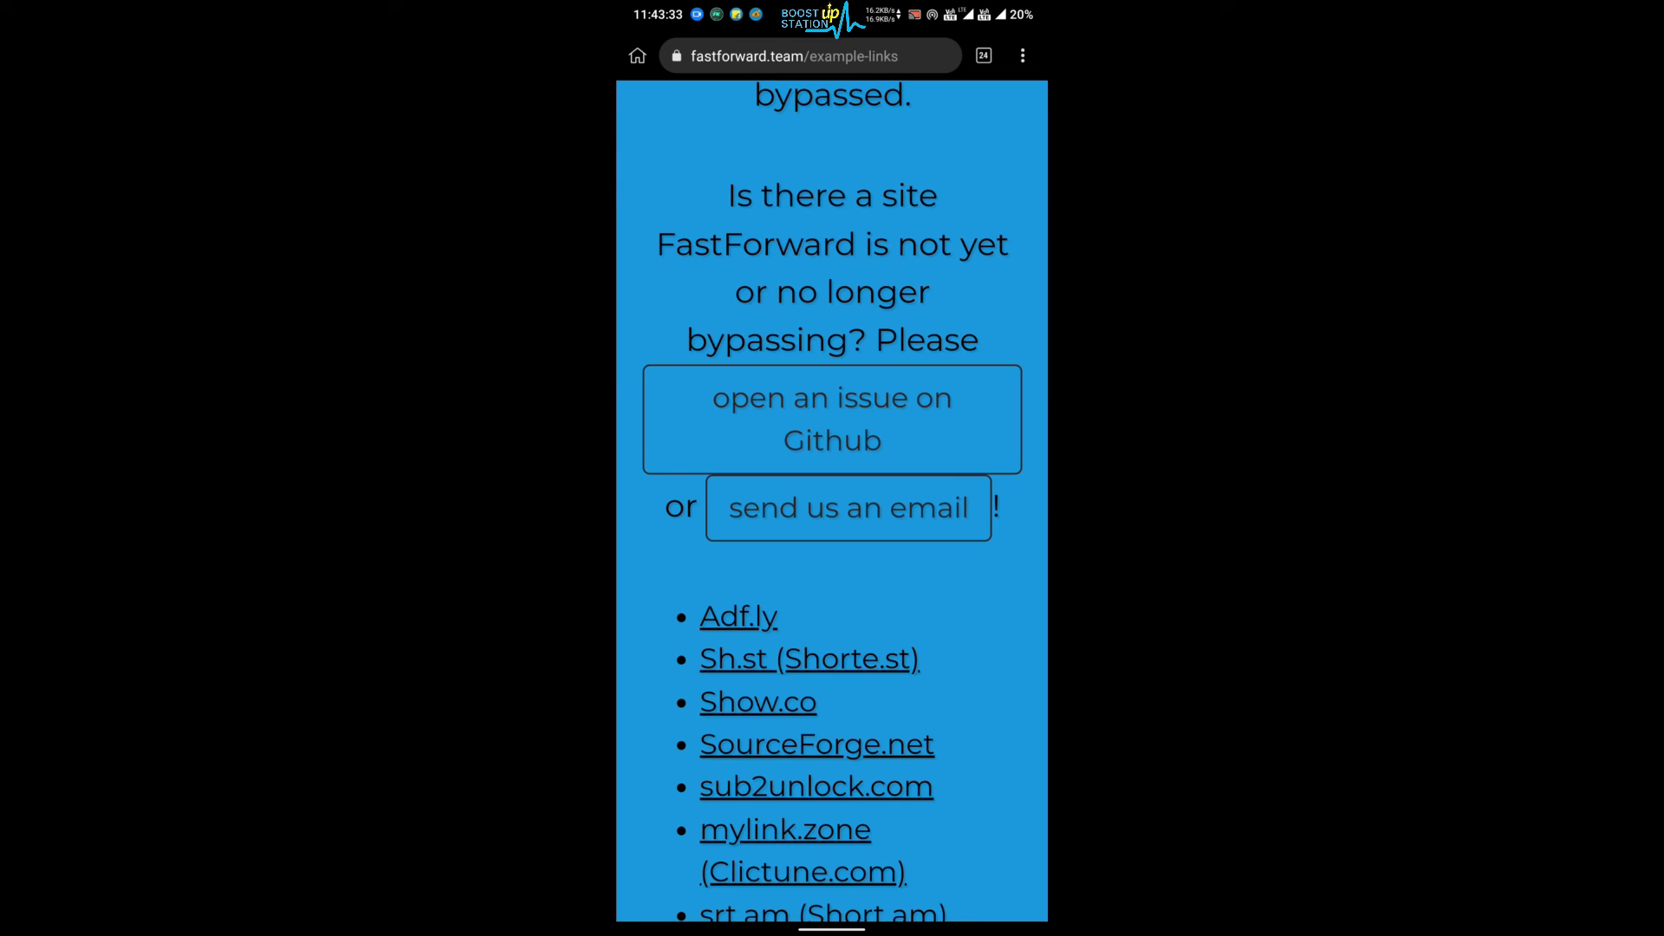
pyautogui.scroll(-5, 918, 456)
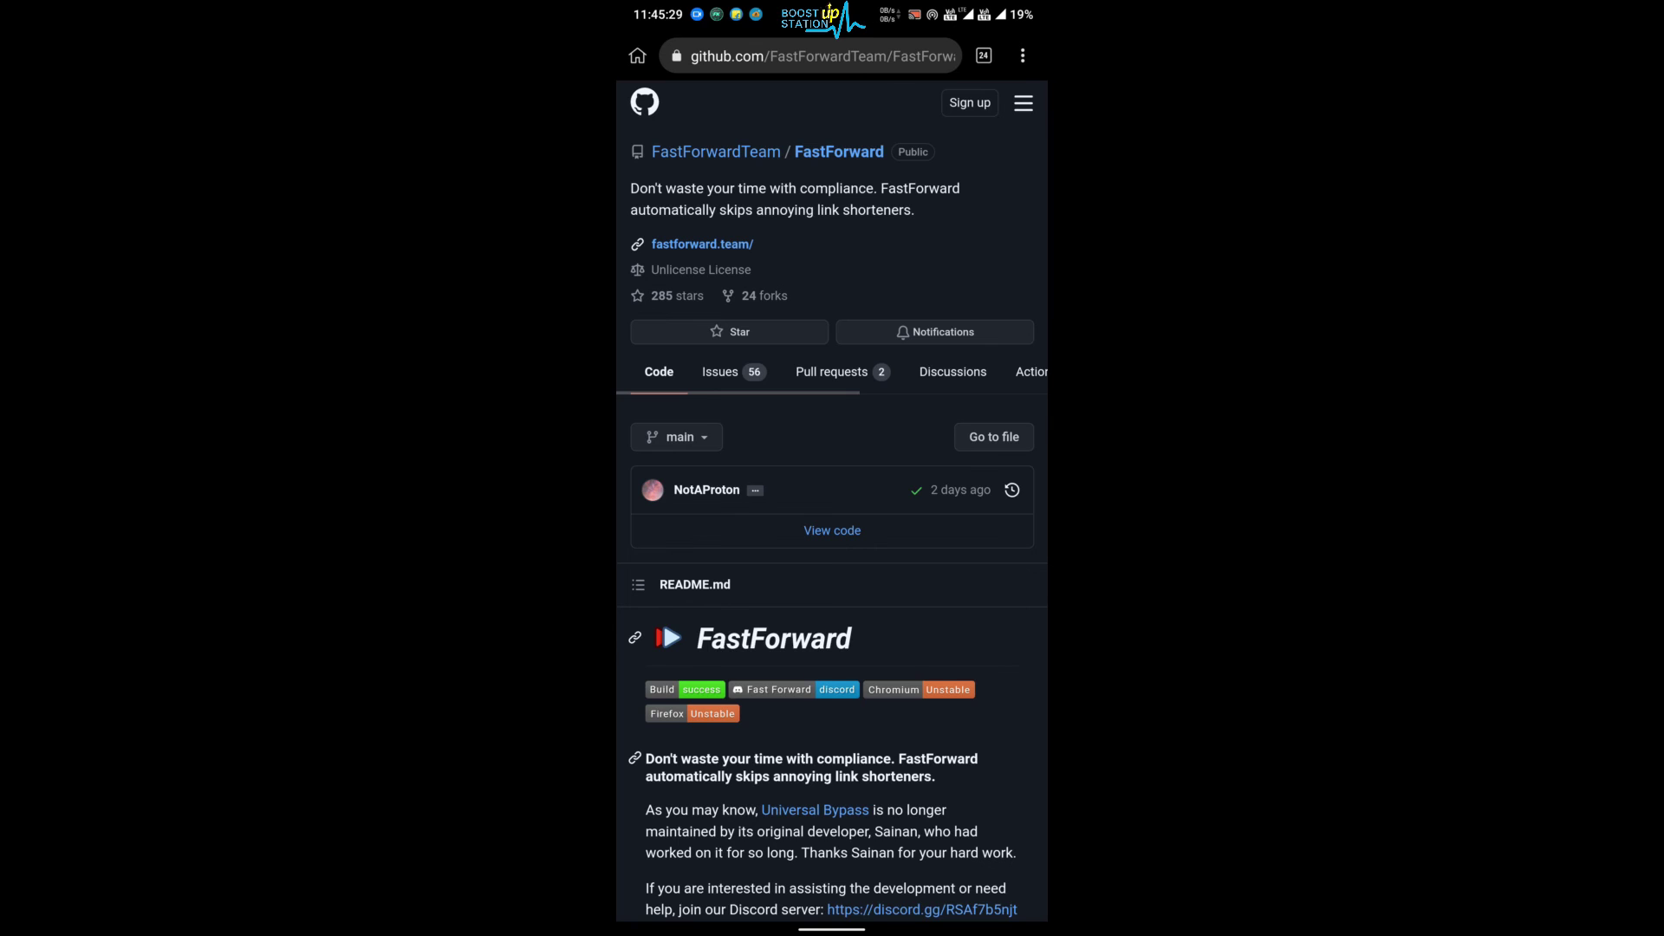
pyautogui.scroll(-2, 832, 521)
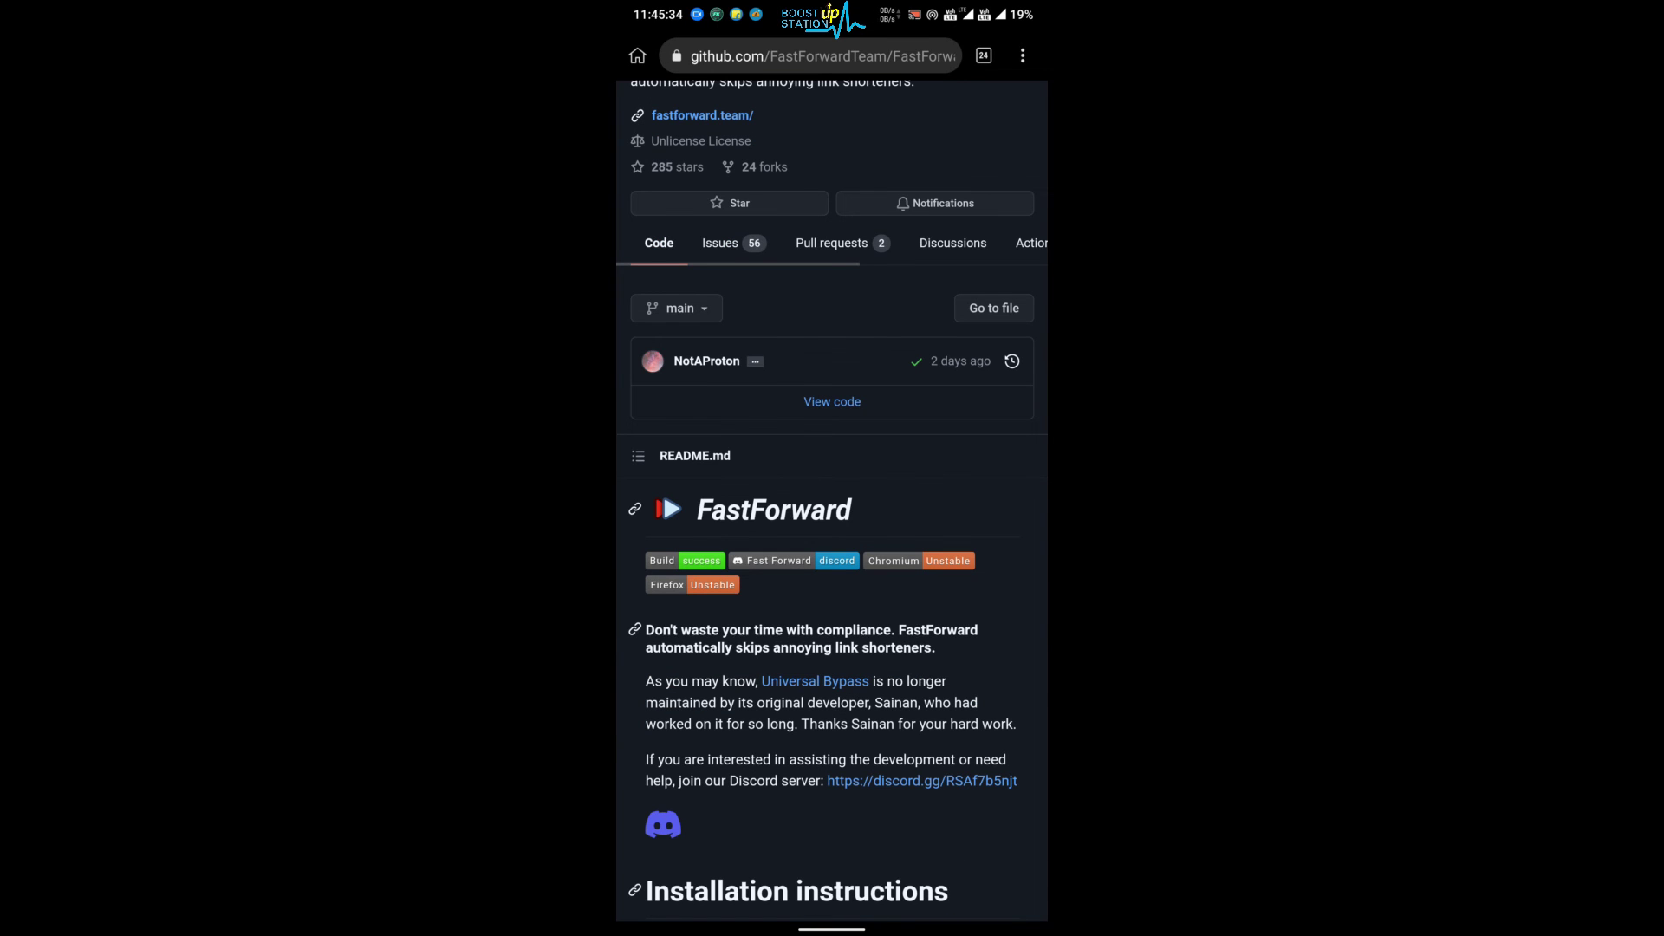
pyautogui.scroll(-2, 768, 557)
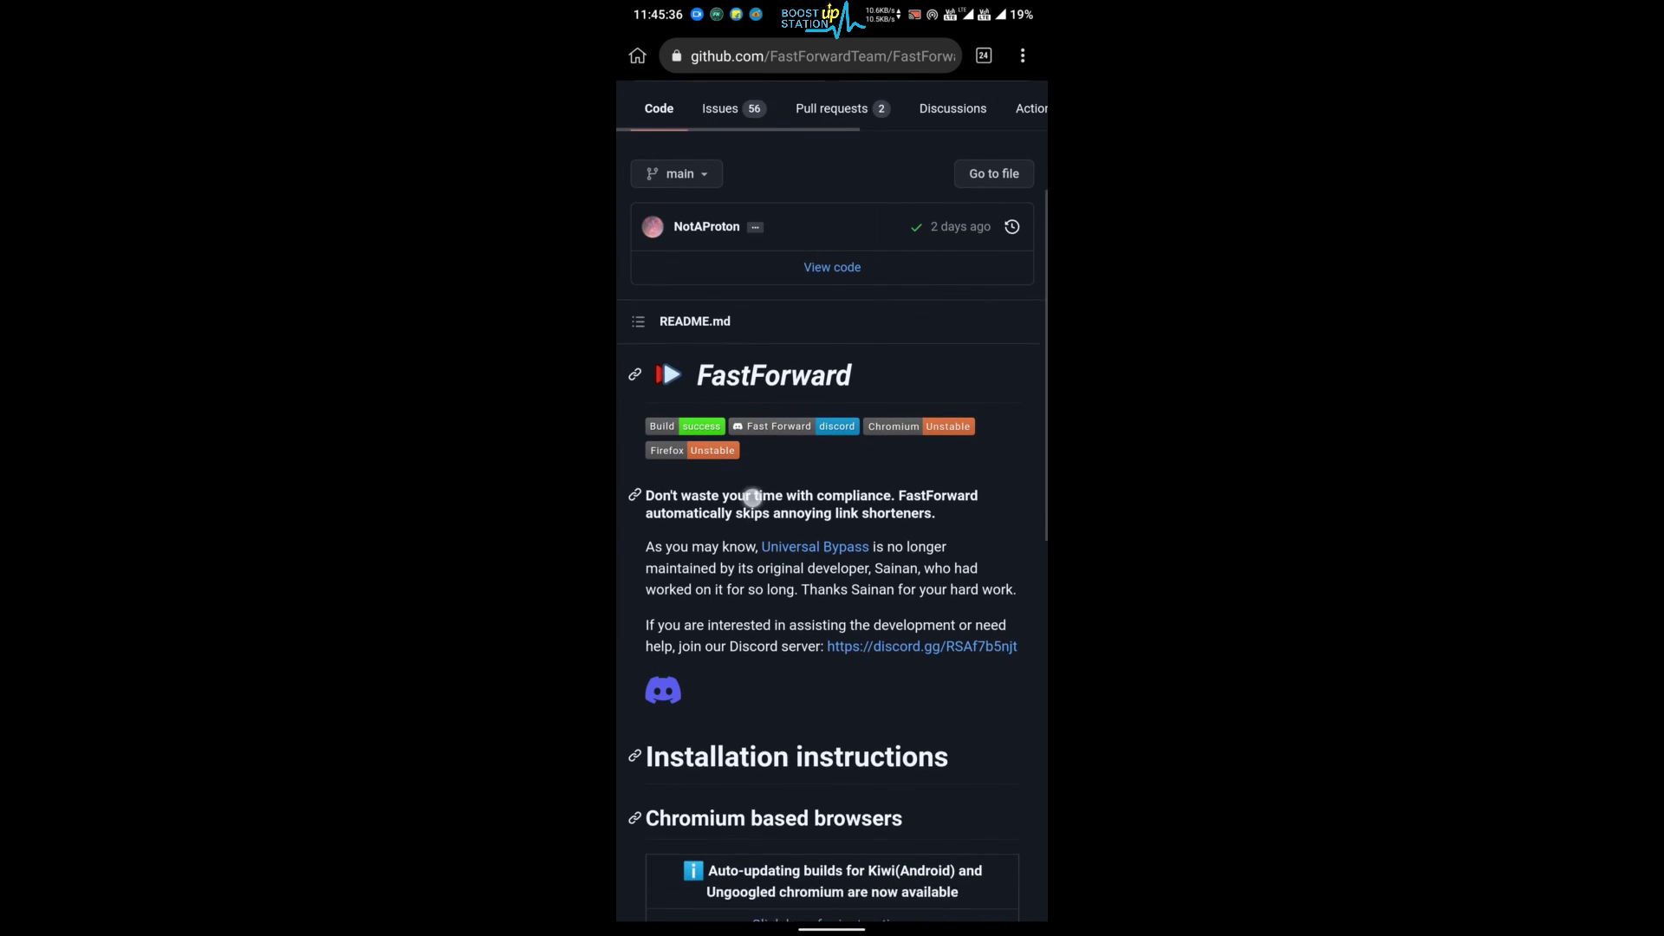
pyautogui.scroll(-2, 762, 560)
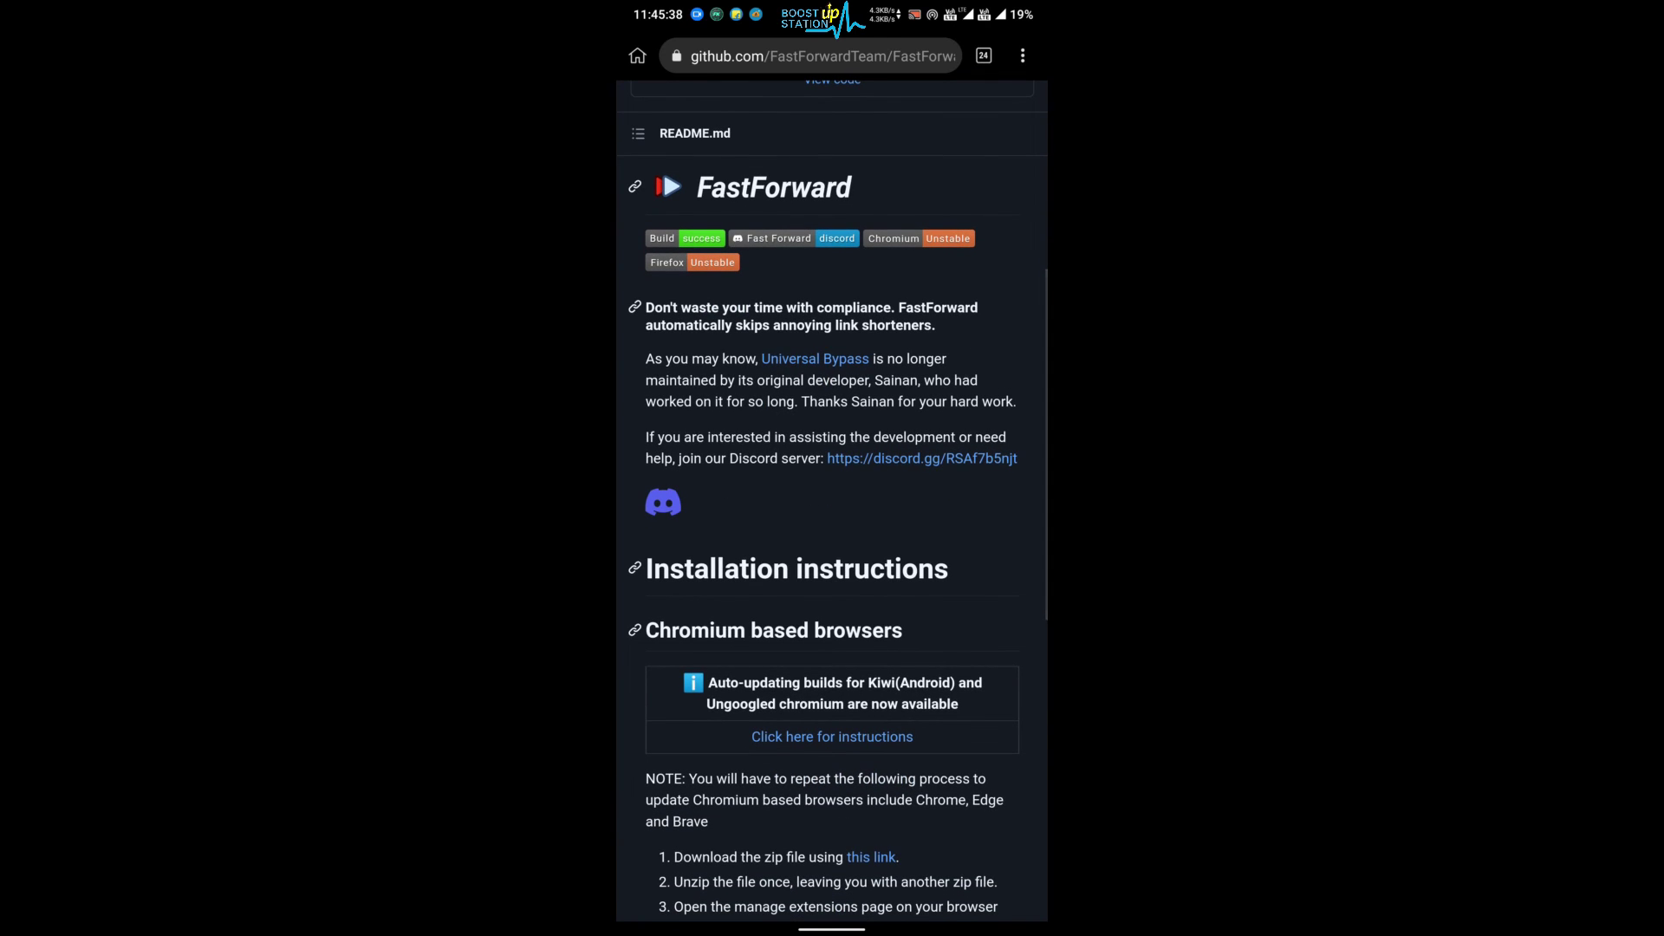